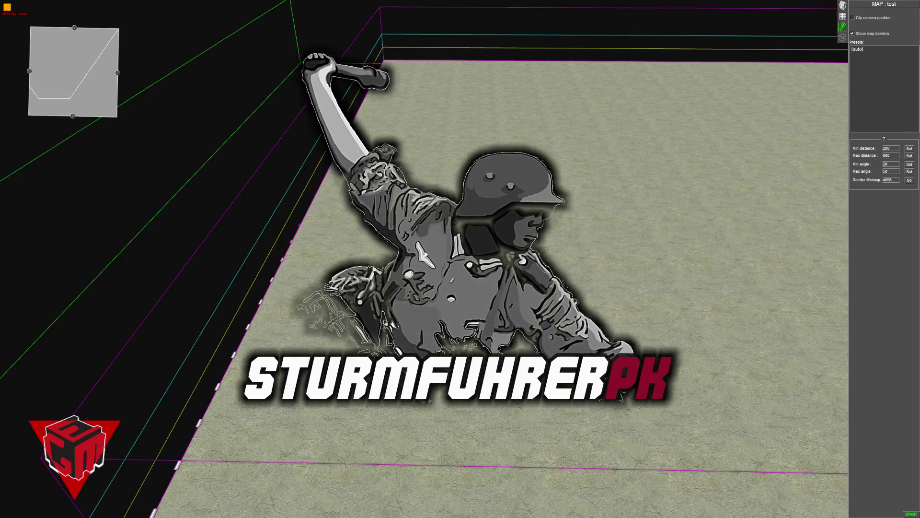
Select the [auto] preset and pull the yellow and cyan camera borders inward from the map's left edge.
scroll(460, 259, up, 2)
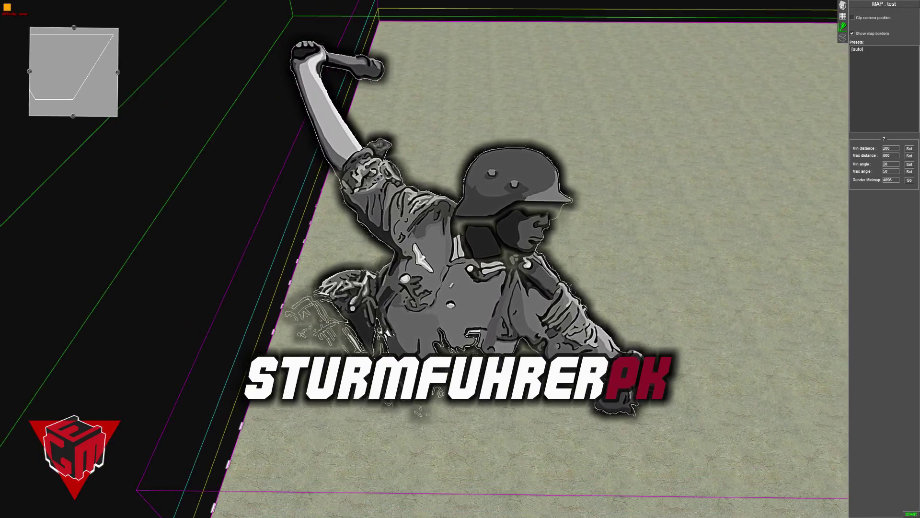
scroll(469, 221, down, 1)
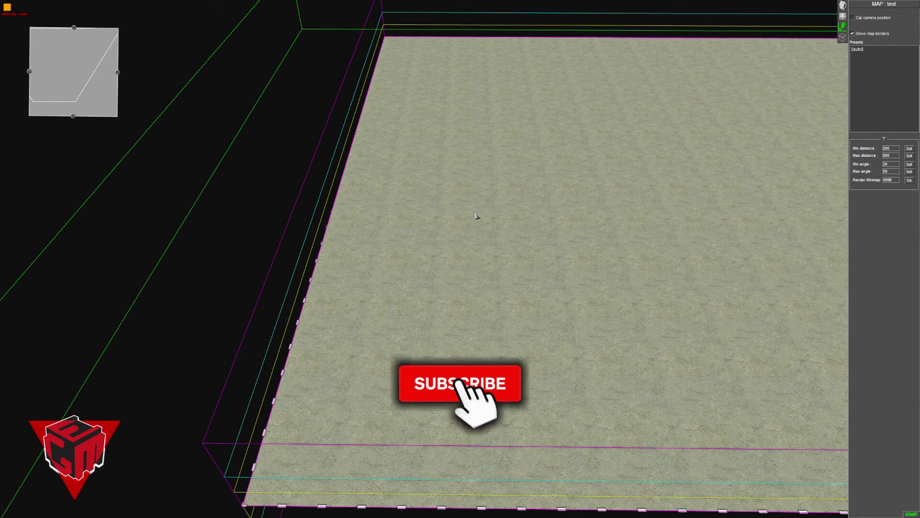
middle_drag(472, 248, 210, 208)
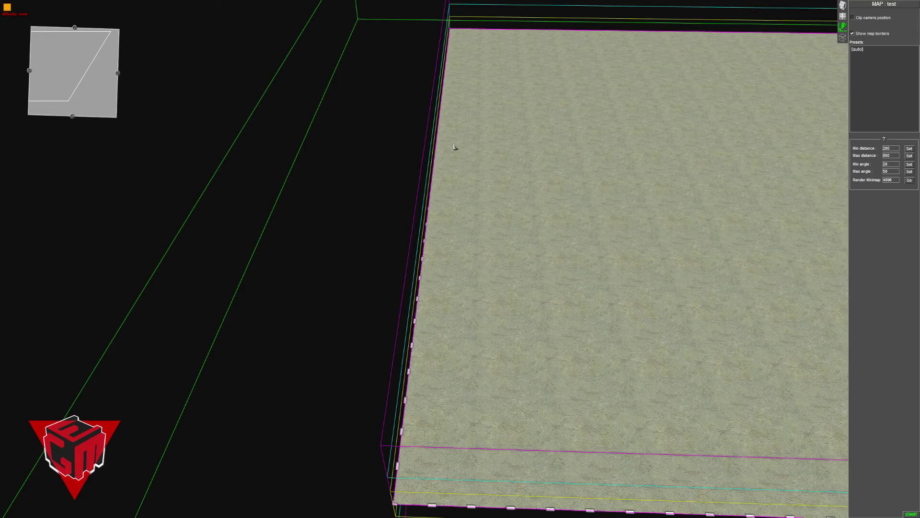
middle_drag(454, 147, 465, 220)
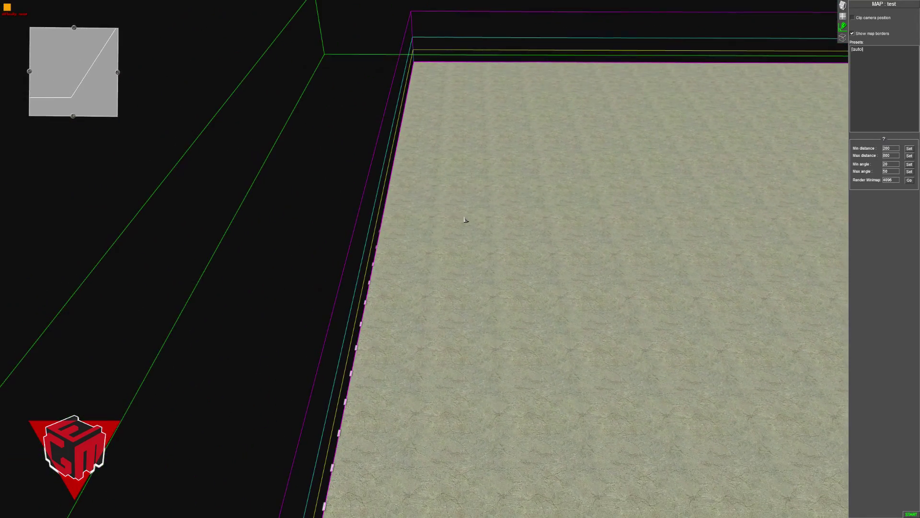
click(860, 49)
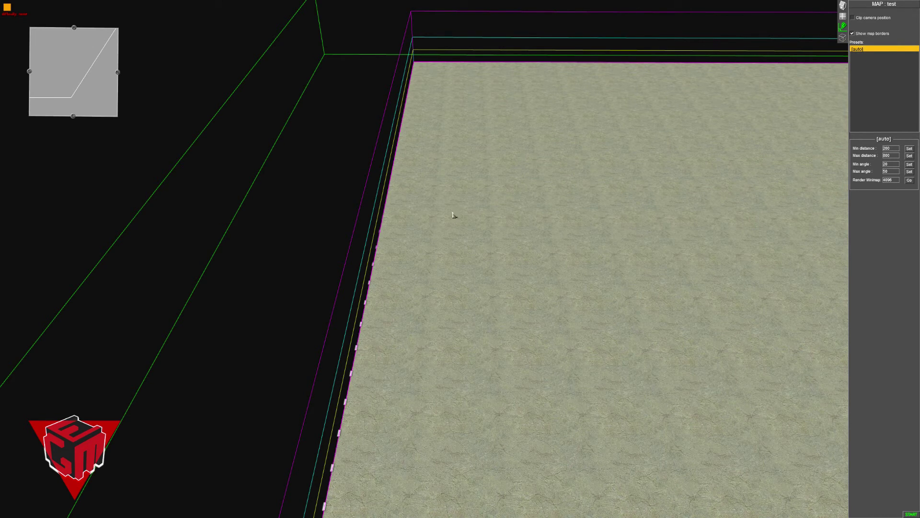
click(362, 287)
middle_drag(363, 288, 442, 291)
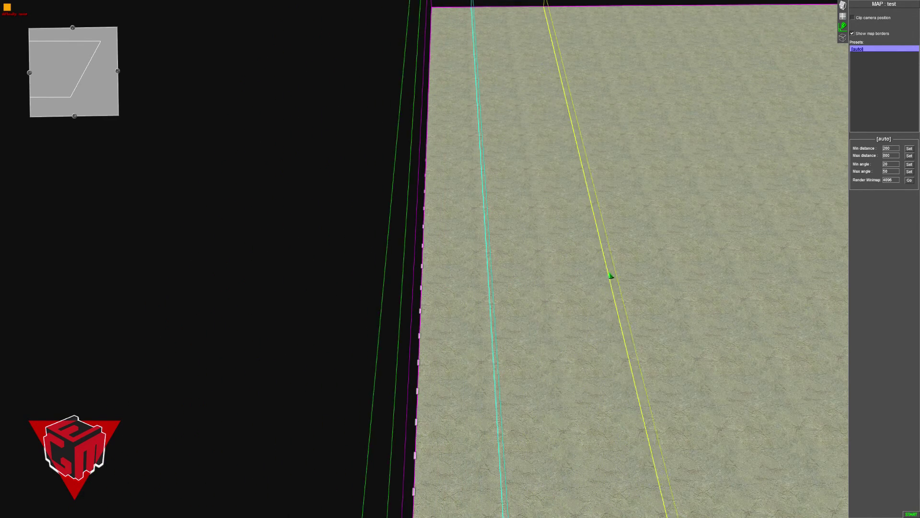
Move the left cyan border farther into the map and pull the purple border slightly inside the terrain's left edge.
middle_drag(661, 265, 513, 232)
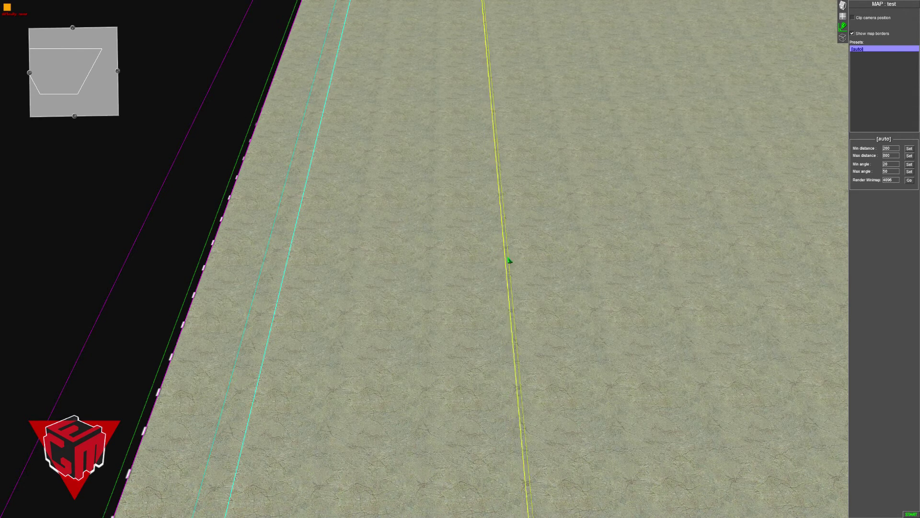
drag(447, 269, 449, 270)
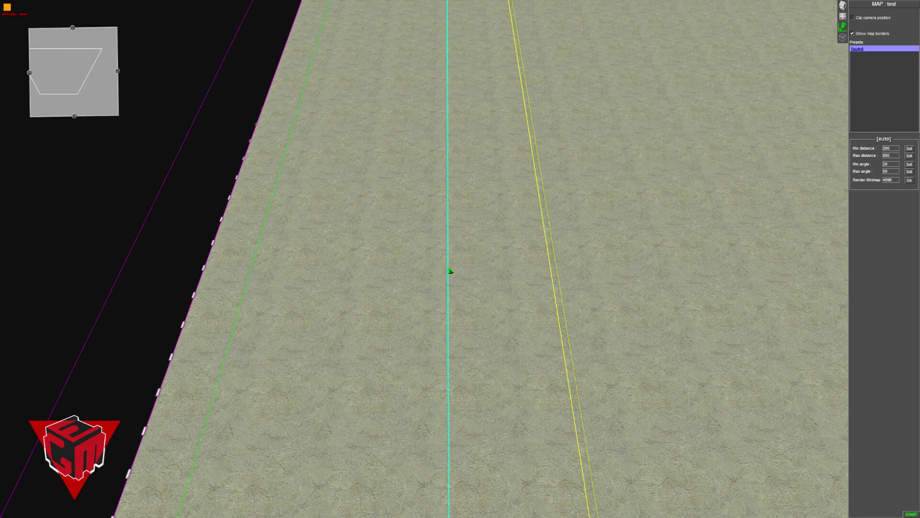
drag(382, 298, 425, 292)
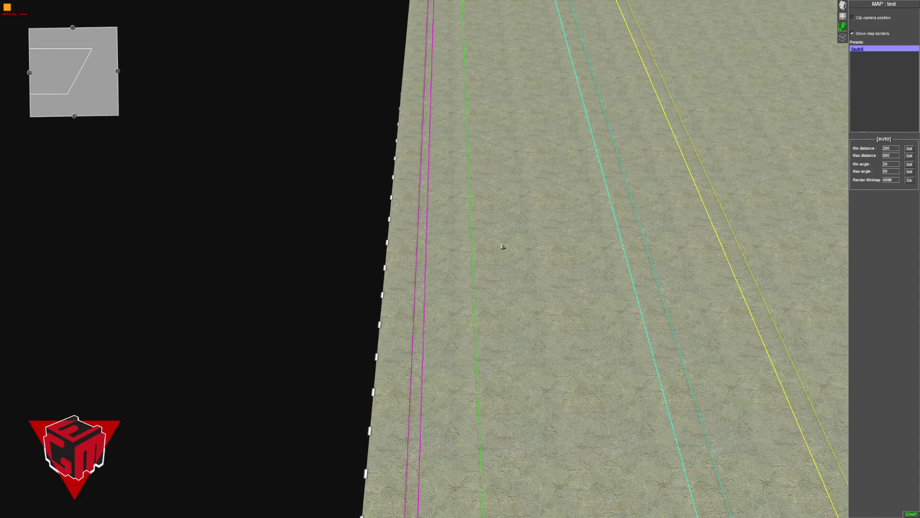
Move the left yellow border far across the map, toward the opposite edge.
middle_drag(471, 250, 738, 257)
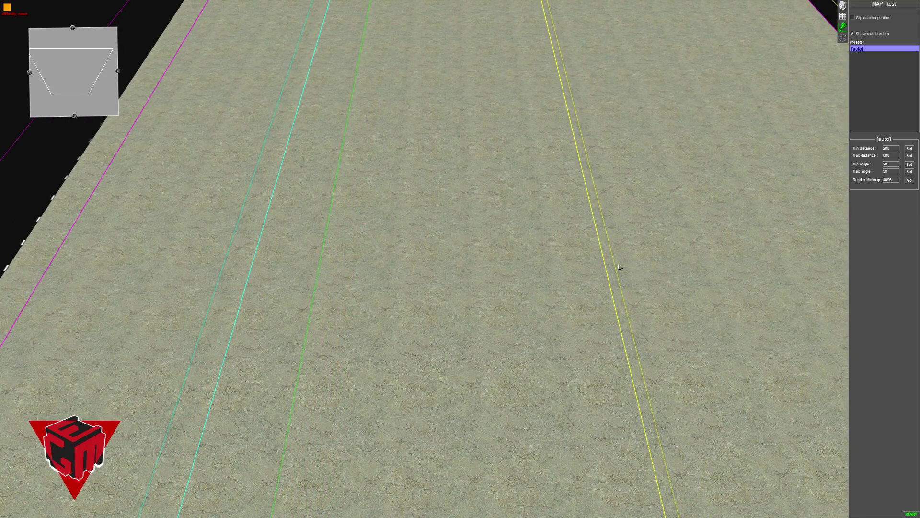
drag(620, 267, 657, 265)
scroll(497, 258, down, 2)
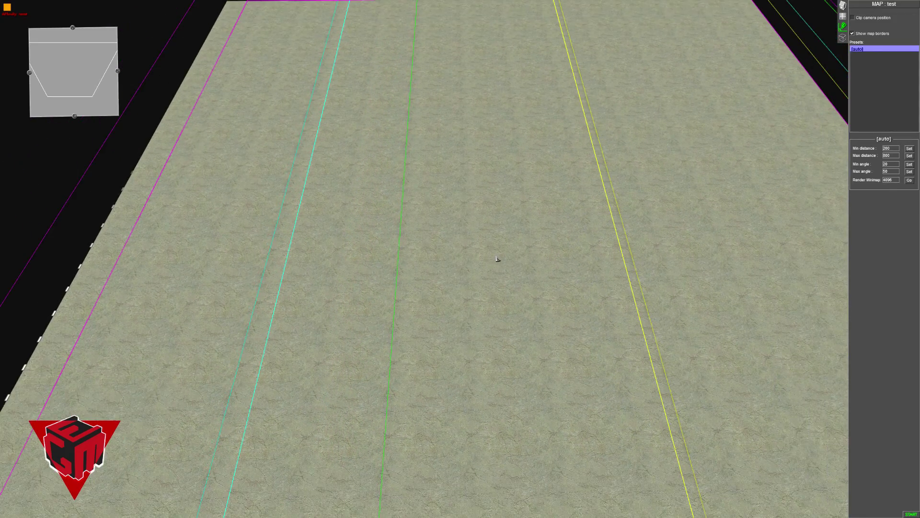
middle_drag(504, 261, 483, 239)
middle_drag(713, 210, 455, 317)
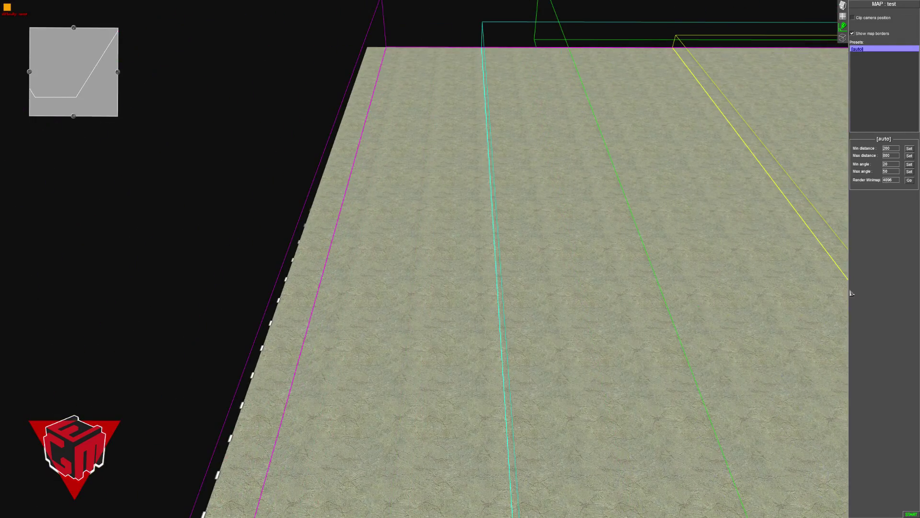
middle_drag(851, 293, 538, 279)
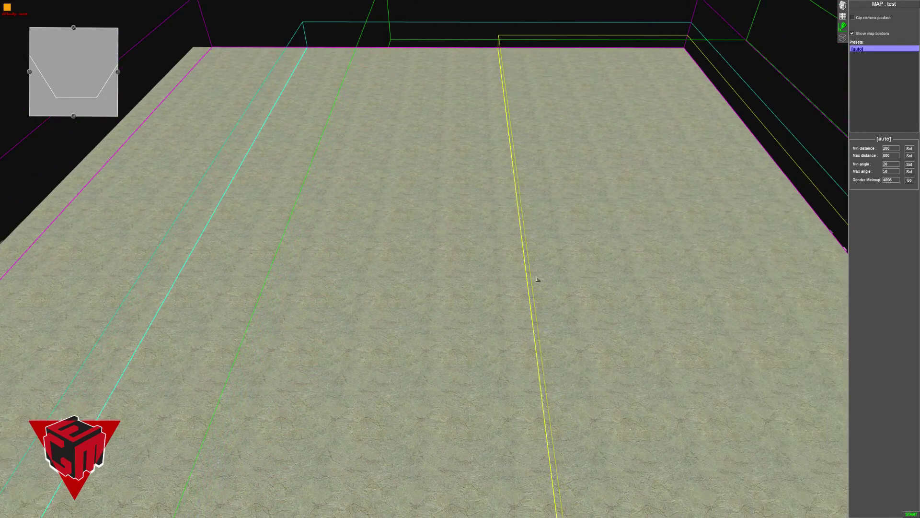
middle_drag(680, 269, 584, 267)
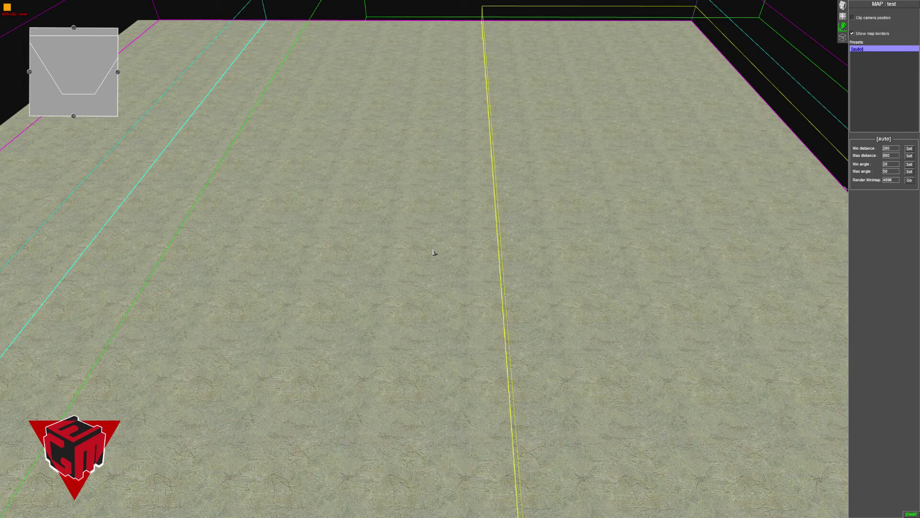
drag(496, 239, 704, 237)
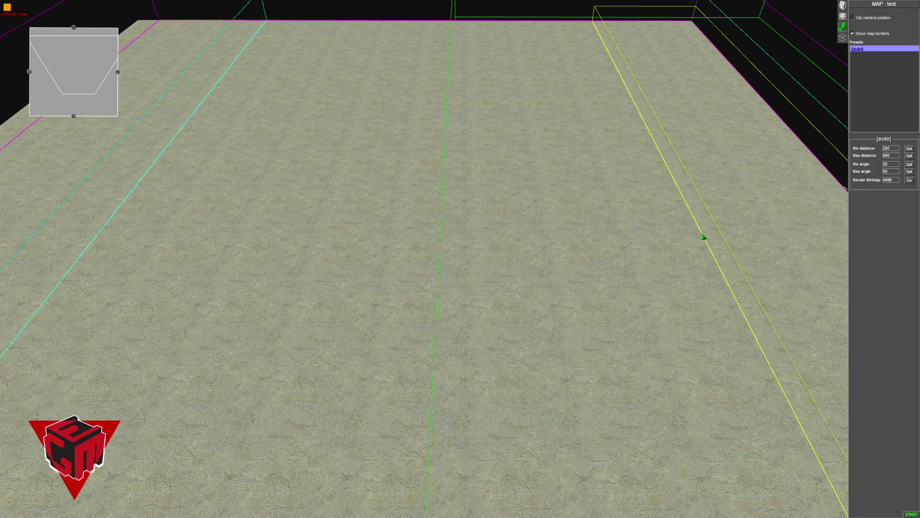
key(Right)
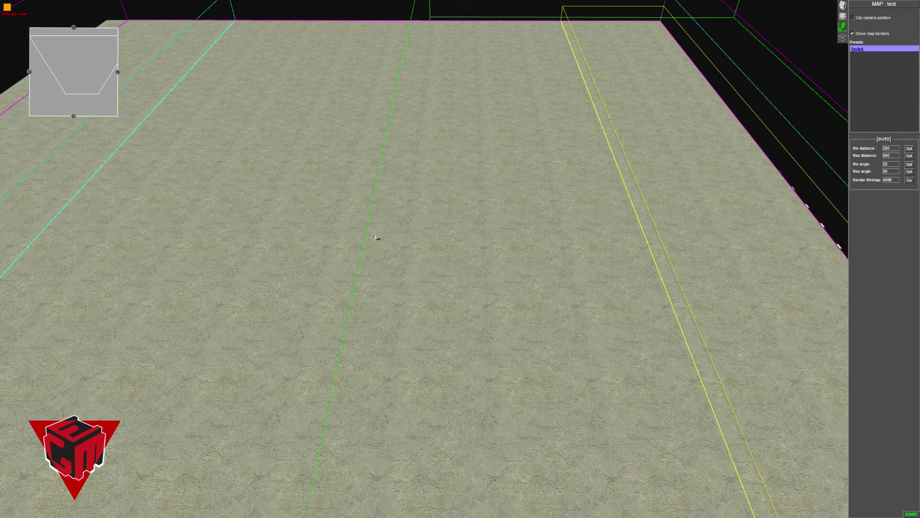
scroll(455, 210, down, 2)
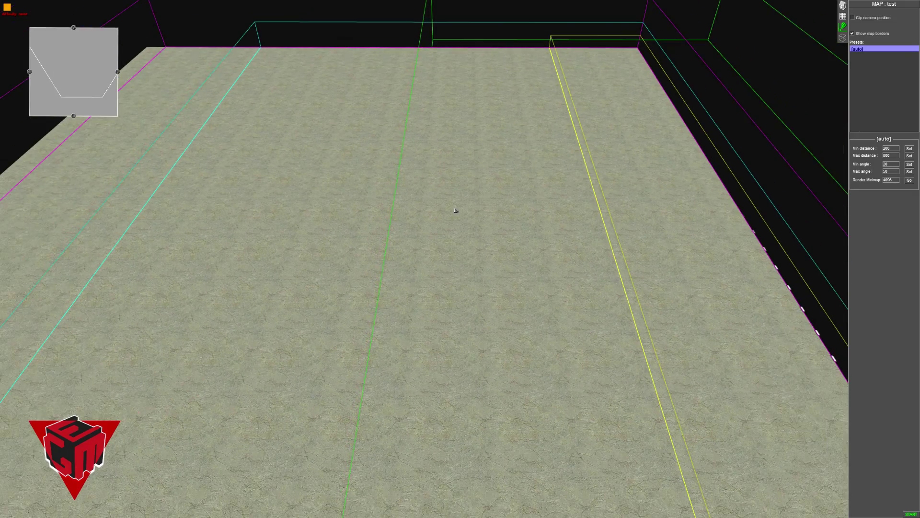
middle_drag(442, 218, 518, 268)
drag(636, 297, 564, 293)
middle_drag(618, 292, 643, 316)
middle_drag(586, 312, 570, 289)
drag(570, 289, 626, 334)
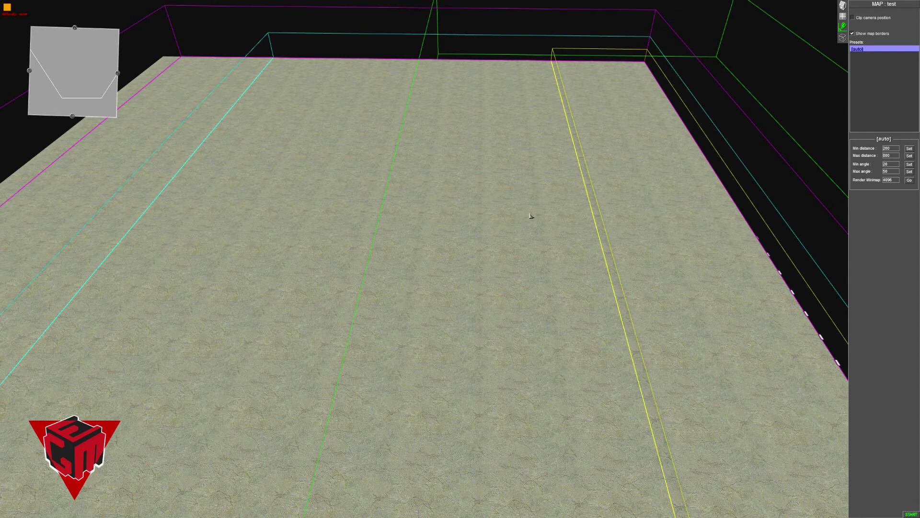
Pull the yellow and cyan borders inward from the map's near edge, keeping yellow inside cyan.
drag(602, 250, 423, 276)
middle_drag(423, 276, 560, 294)
drag(751, 283, 637, 284)
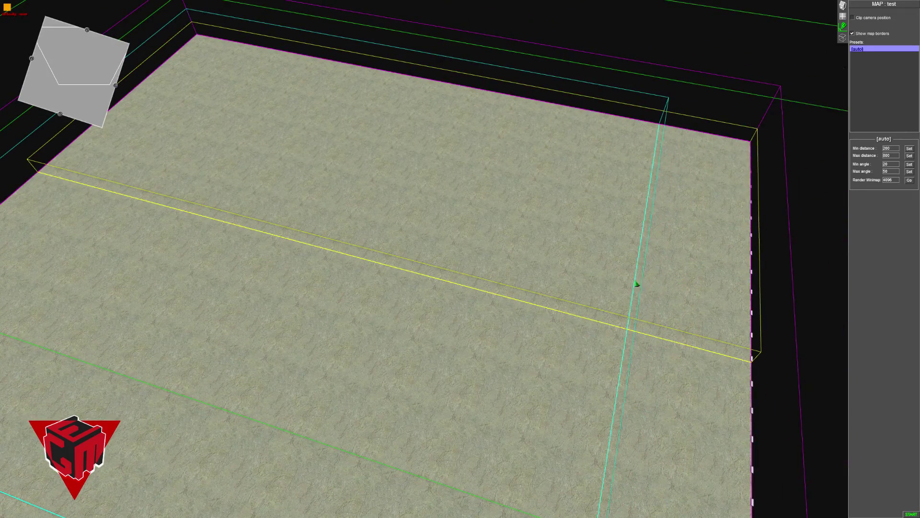
drag(748, 288, 505, 265)
middle_drag(553, 183, 439, 201)
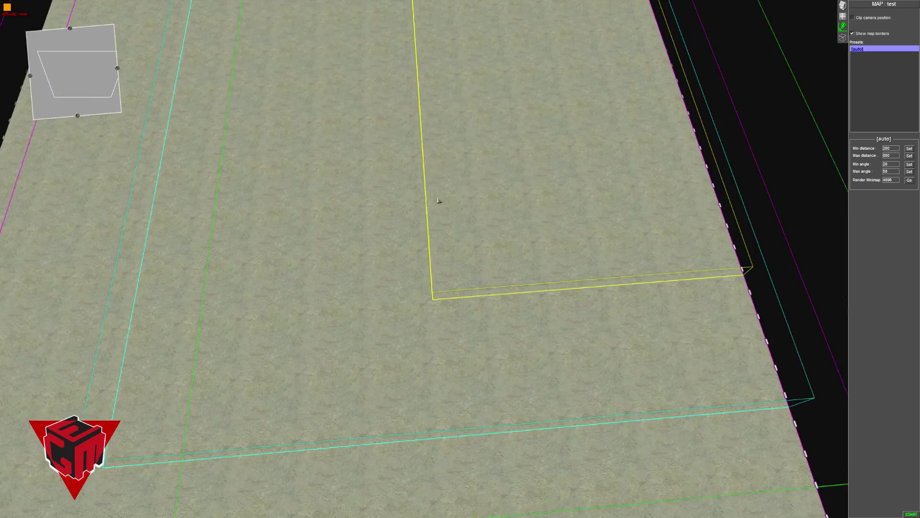
Pull the remaining yellow and cyan borders inward on the right and far edges, forming a yellow rectangle nested inside a cyan one.
drag(663, 193, 218, 232)
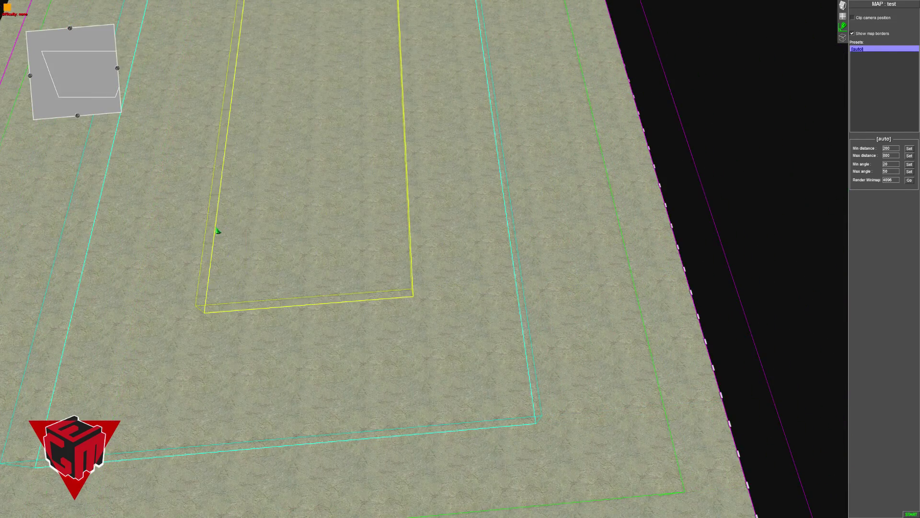
middle_drag(317, 15, 558, 200)
drag(611, 192, 499, 274)
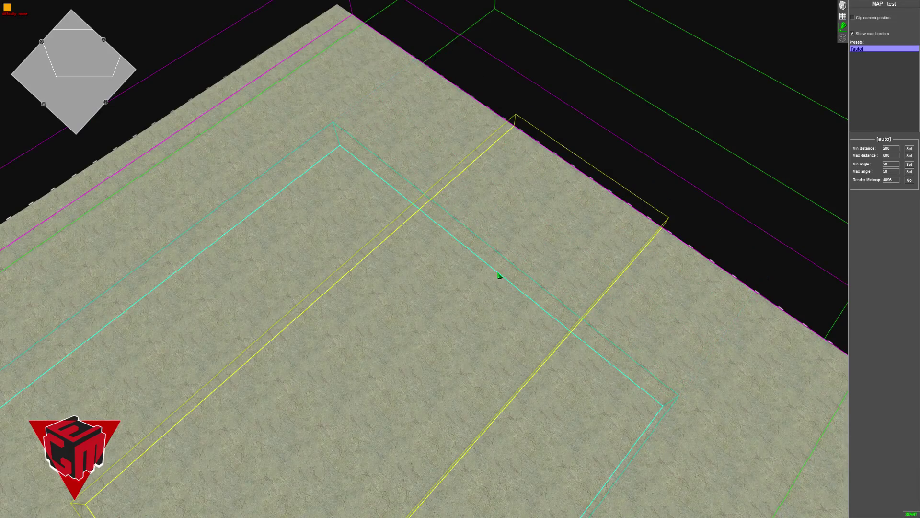
drag(610, 194, 345, 299)
middle_drag(253, 411, 473, 306)
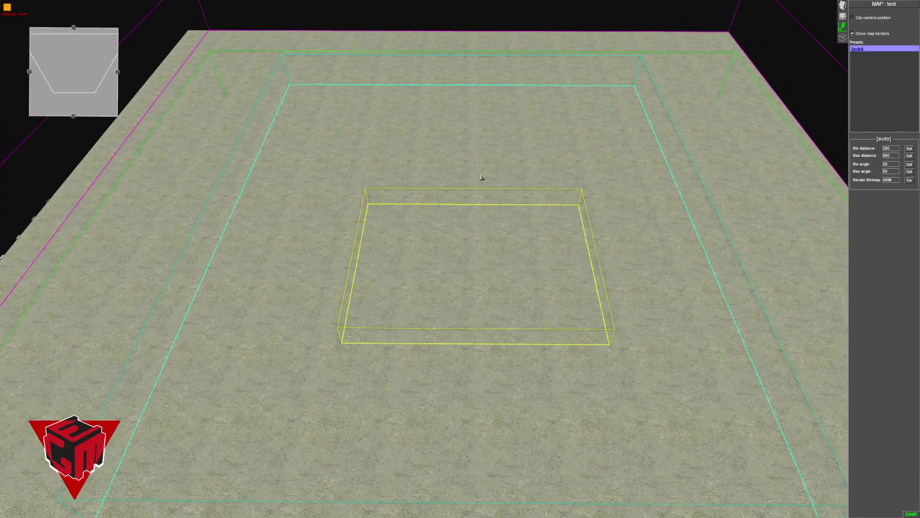
Move the far and left cyan borders outward until they lie close to the purple border.
drag(497, 89, 504, 45)
middle_drag(91, 479, 177, 406)
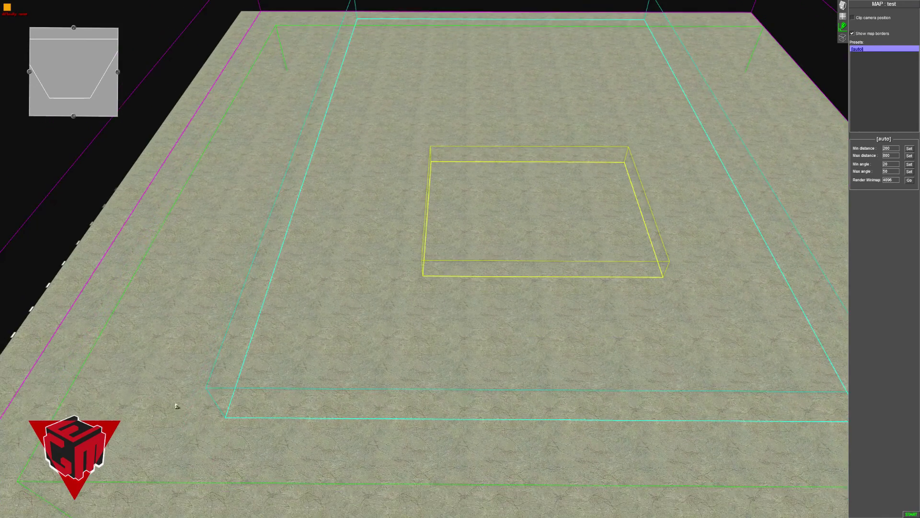
drag(273, 301, 95, 301)
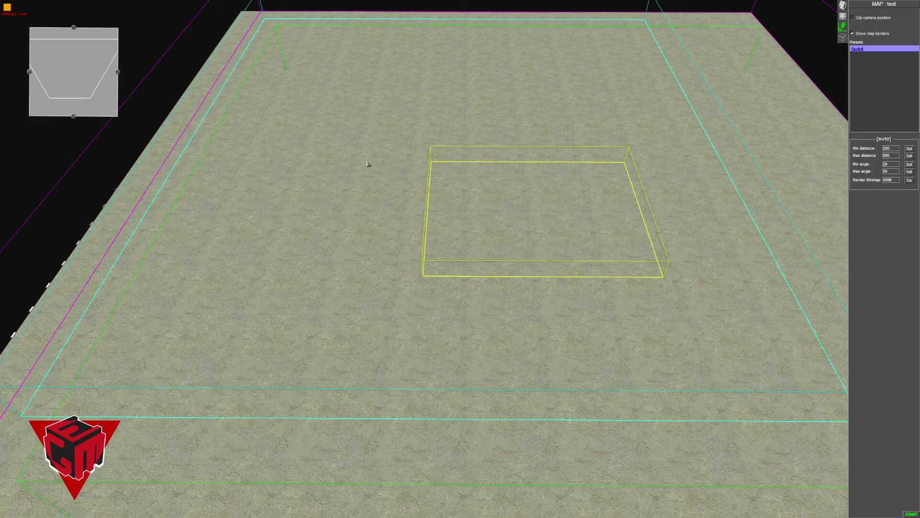
Examine the nested yellow, cyan, green and purple borders around the map from several angles and distances.
key(Right)
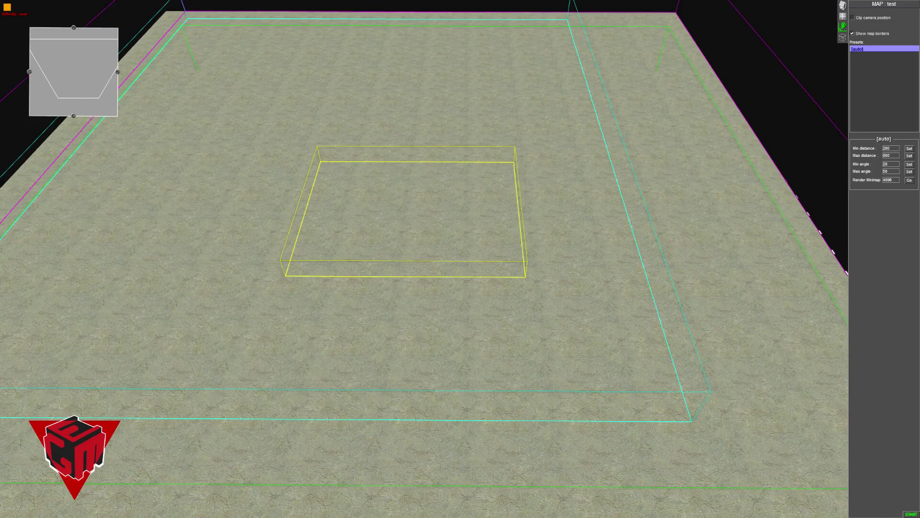
key(Right)
key(Left)
scroll(454, 259, up, 2)
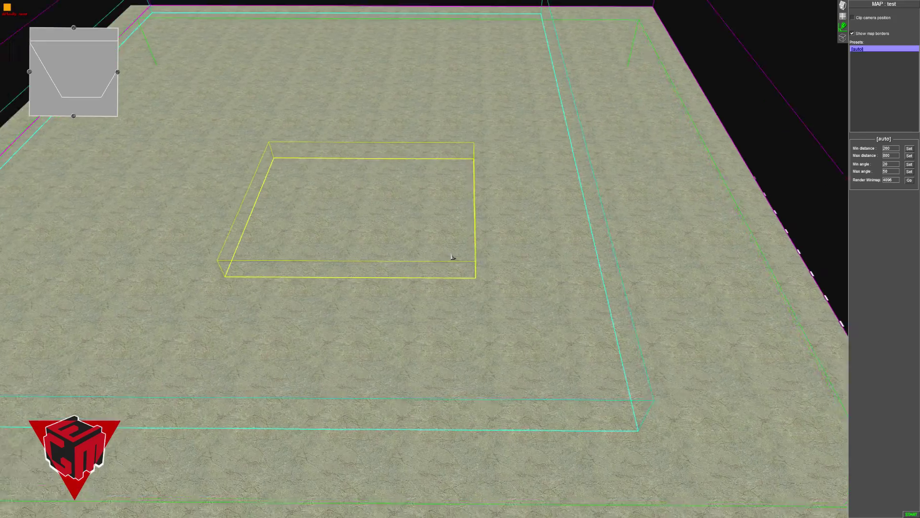
scroll(540, 179, up, 4)
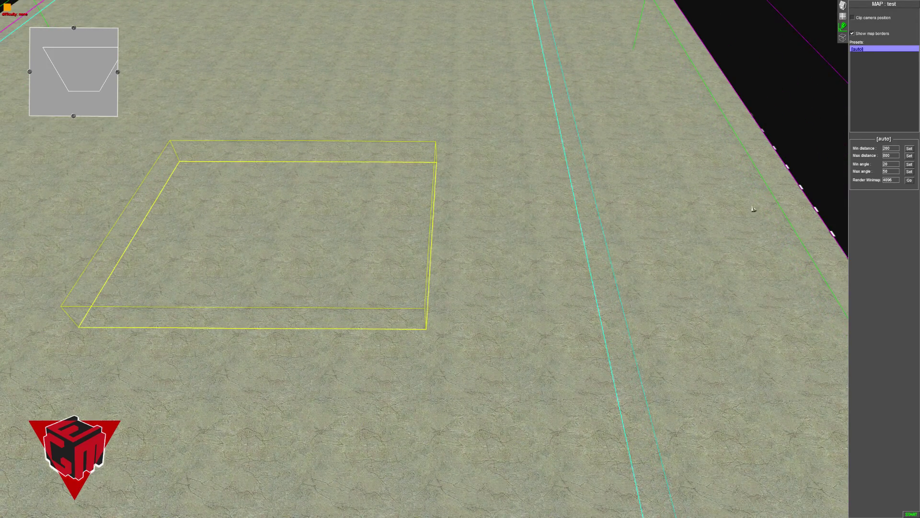
key(Right)
mouse_move(517, 295)
mouse_down()
mouse_move(466, 295)
mouse_move(519, 295)
mouse_up()
scroll(520, 294, up, 1)
middle_drag(519, 294, 530, 288)
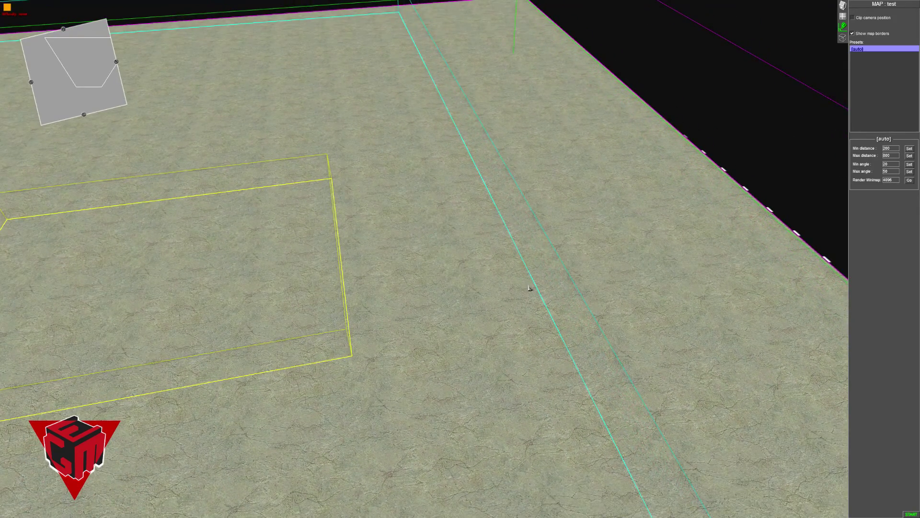
scroll(530, 288, down, 1)
middle_drag(448, 299, 575, 294)
scroll(511, 304, up, 1)
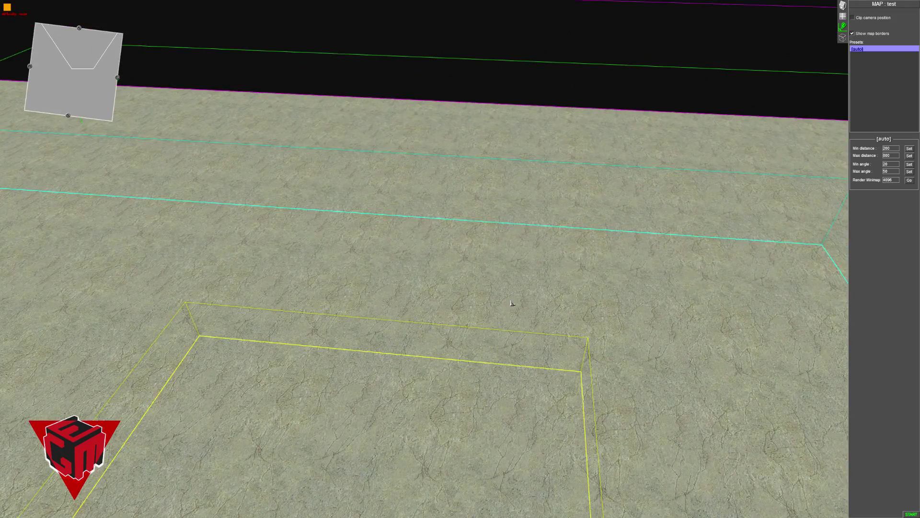
middle_drag(512, 304, 526, 289)
scroll(523, 277, up, 1)
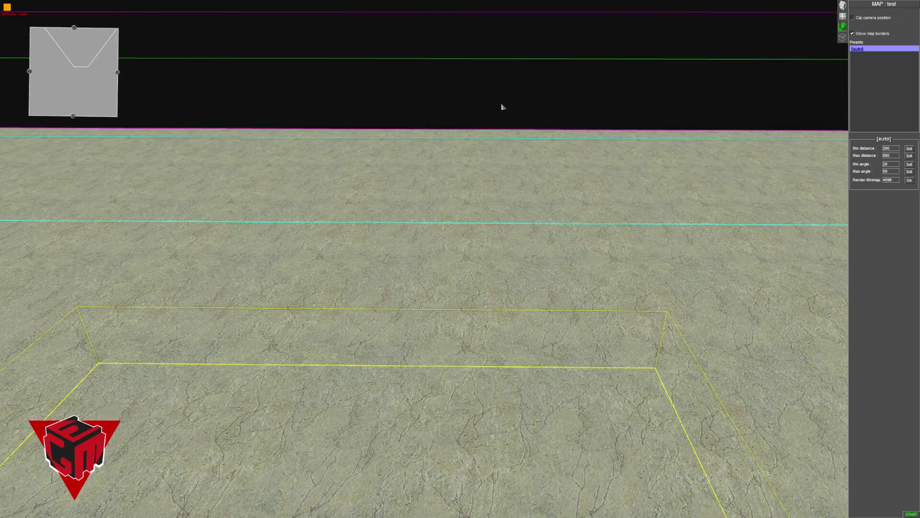
mouse_move(507, 2)
scroll(484, 212, up, 1)
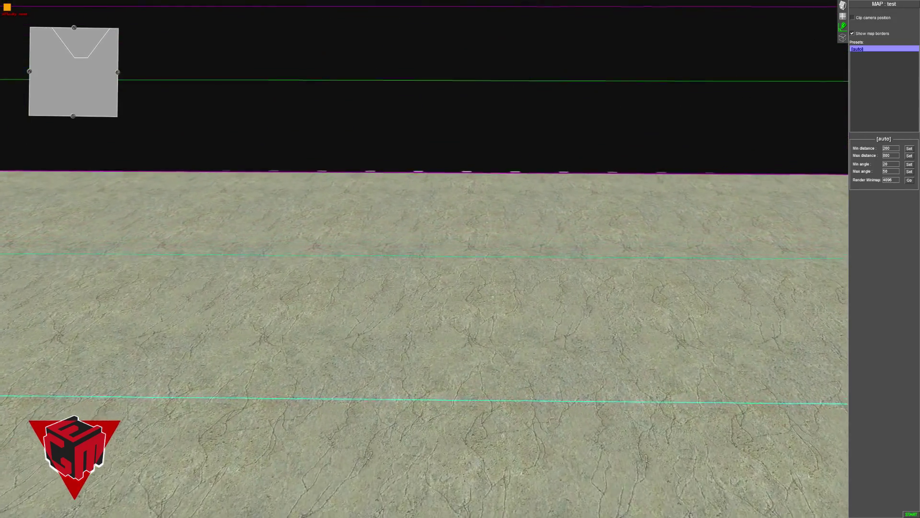
scroll(538, 315, down, 1)
middle_drag(538, 314, 684, 102)
middle_drag(596, 197, 272, 198)
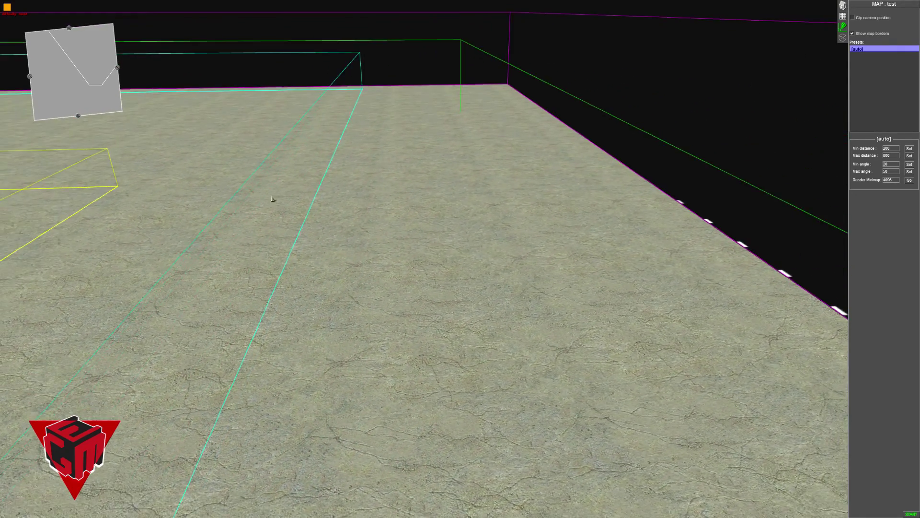
Move the right cyan border inward, close to the yellow rectangle.
scroll(326, 21, down, 1)
middle_drag(339, 10, 347, 137)
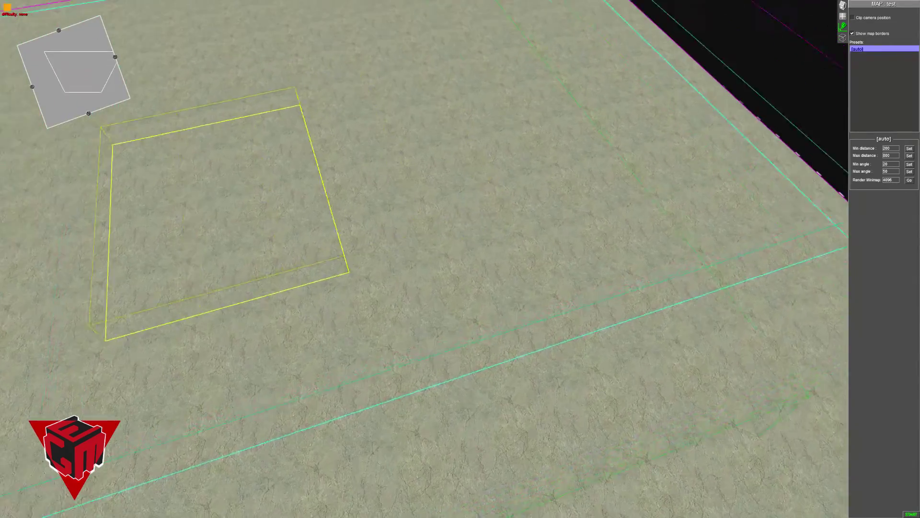
drag(724, 201, 337, 253)
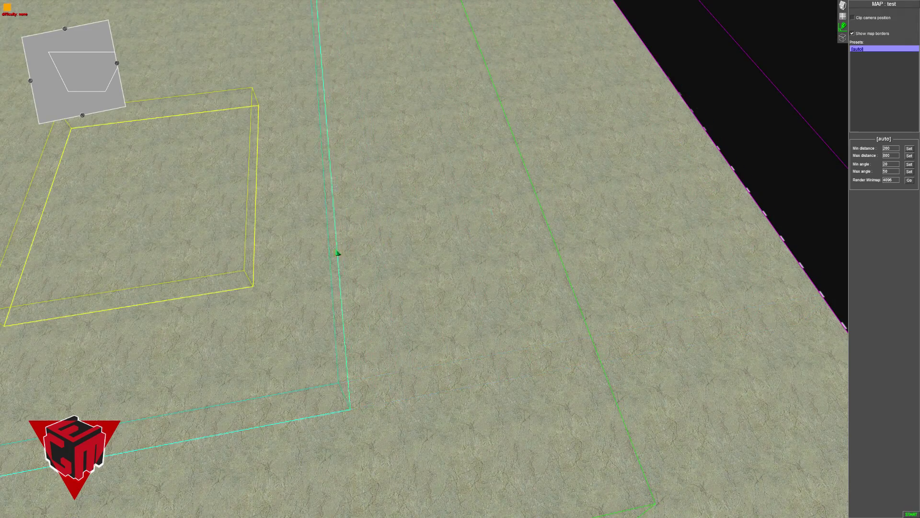
Move the left cyan border inward, closer to the yellow rectangle.
middle_drag(337, 252, 326, 277)
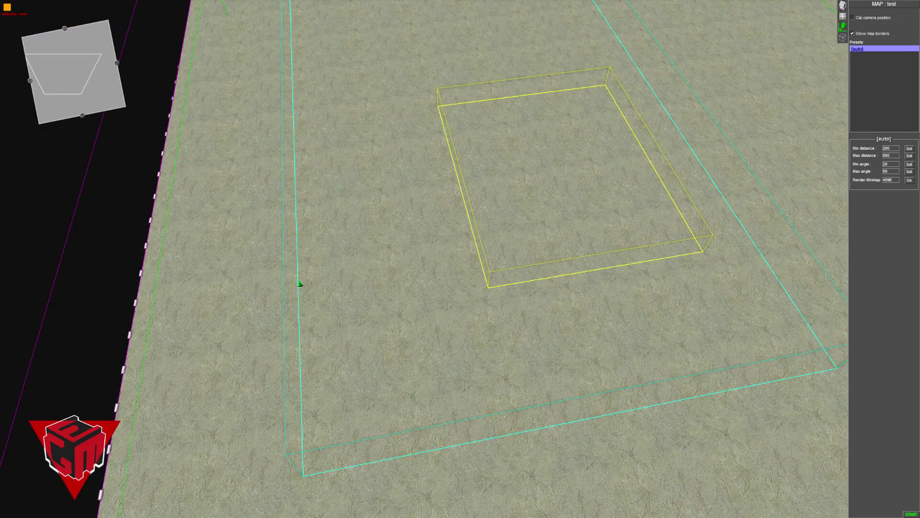
drag(299, 284, 437, 259)
scroll(439, 258, down, 1)
middle_drag(439, 257, 383, 288)
drag(511, 276, 422, 280)
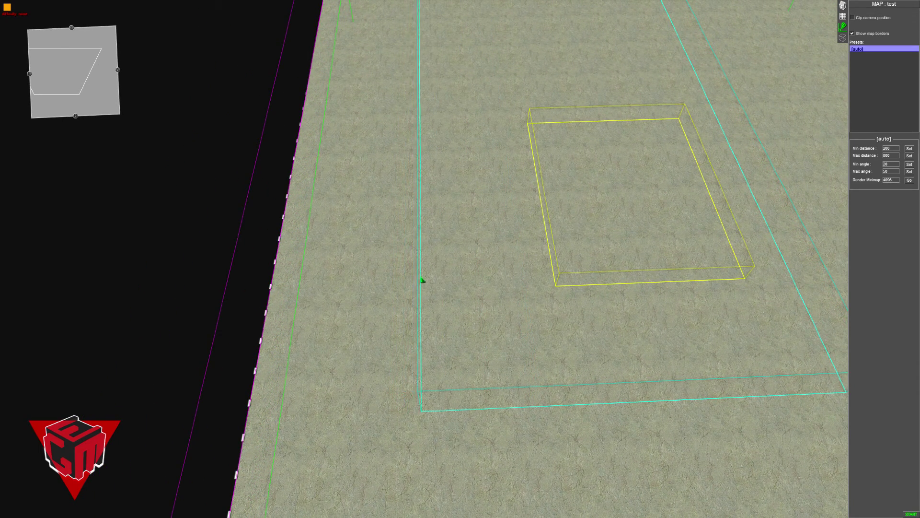
Move the right cyan border outward, away from the yellow rectangle.
middle_drag(540, 236, 323, 298)
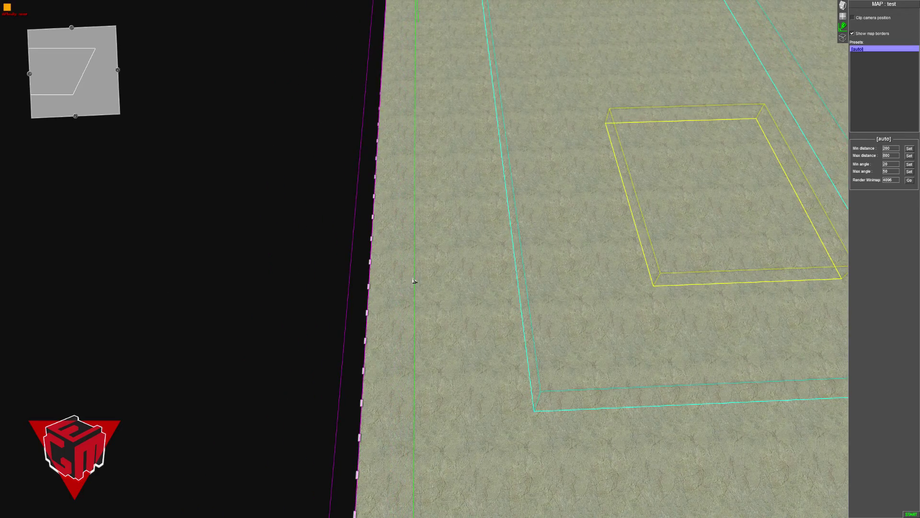
middle_drag(414, 280, 548, 261)
drag(548, 261, 622, 255)
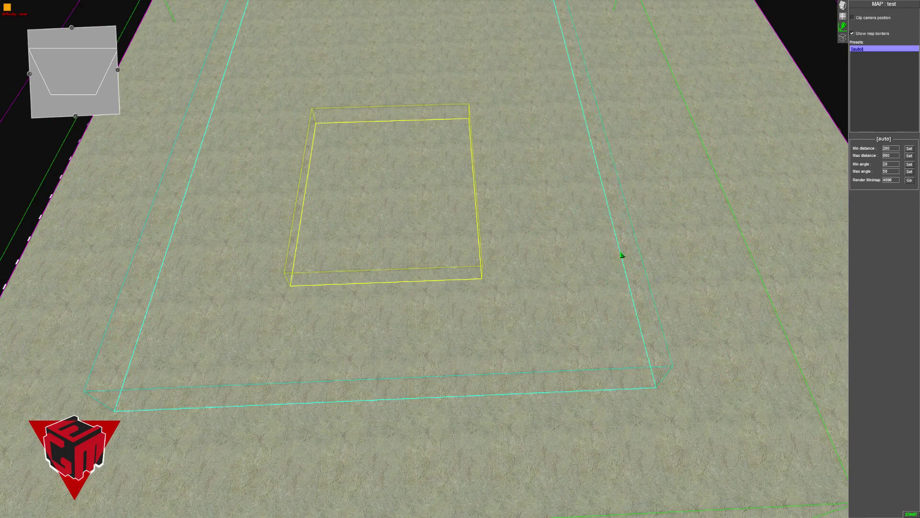
Bring the far and left cyan borders inward so the cyan rectangle encloses the yellow one more closely.
key(Up)
scroll(421, 222, up, 3)
middle_drag(421, 222, 718, 176)
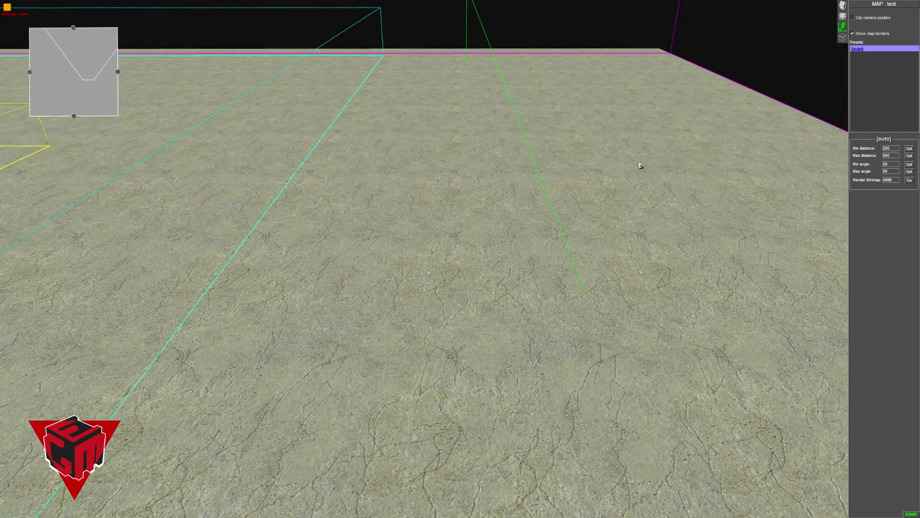
middle_drag(641, 166, 304, 320)
drag(305, 320, 540, 311)
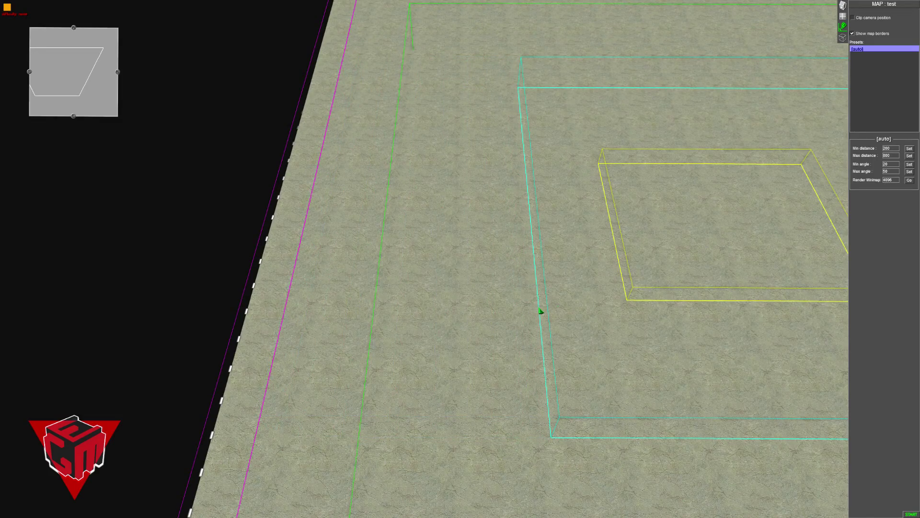
Shift the right cyan border and the left cyan border slightly inward toward the yellow rectangle.
middle_drag(540, 311, 694, 272)
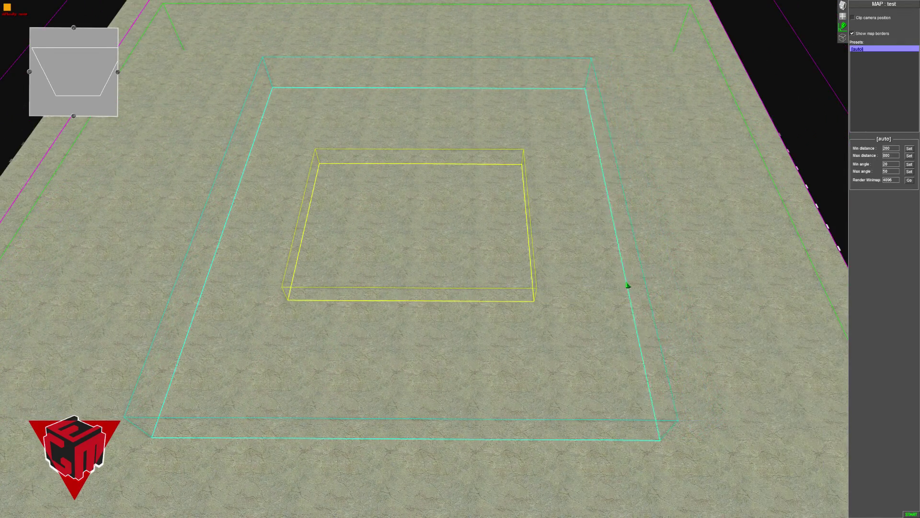
drag(628, 286, 606, 291)
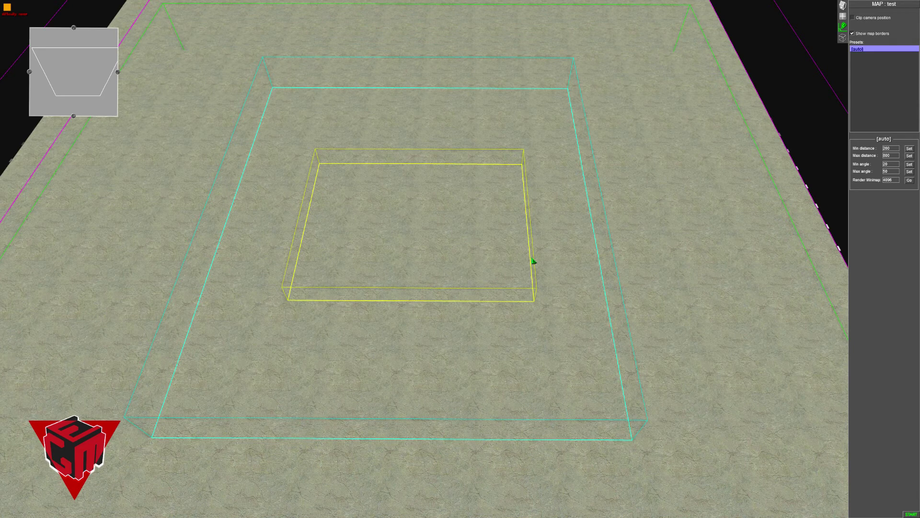
key(Right)
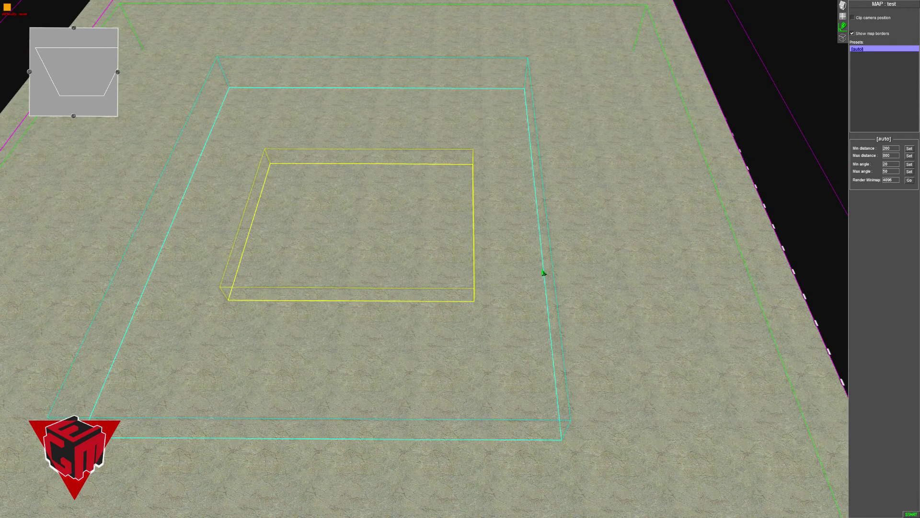
drag(542, 272, 530, 275)
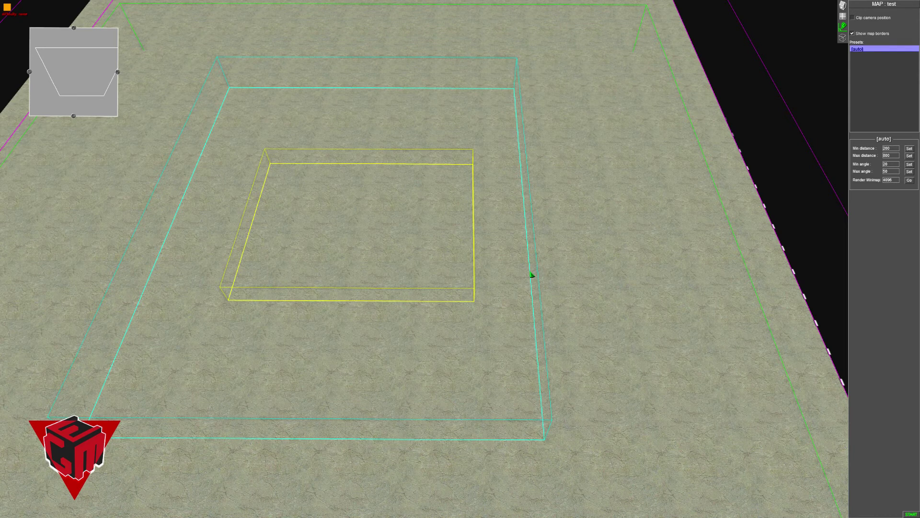
middle_drag(531, 271, 555, 259)
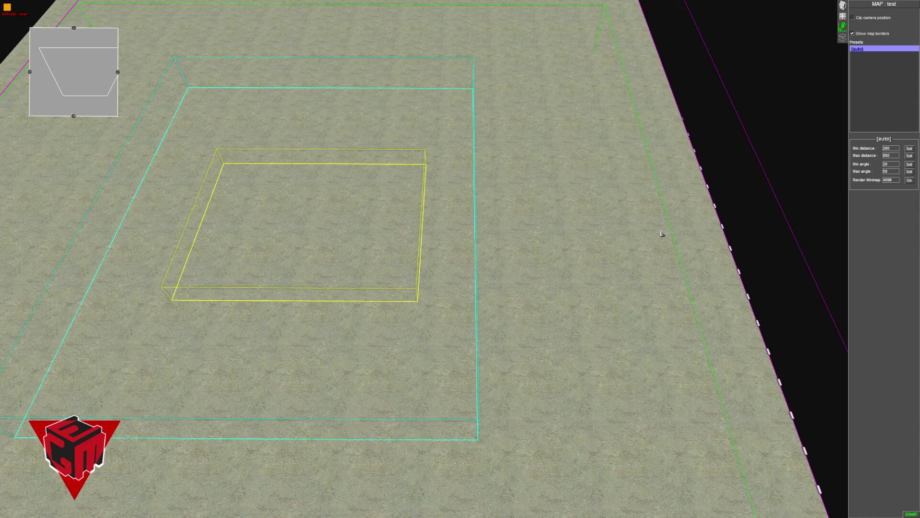
mouse_move(4, 300)
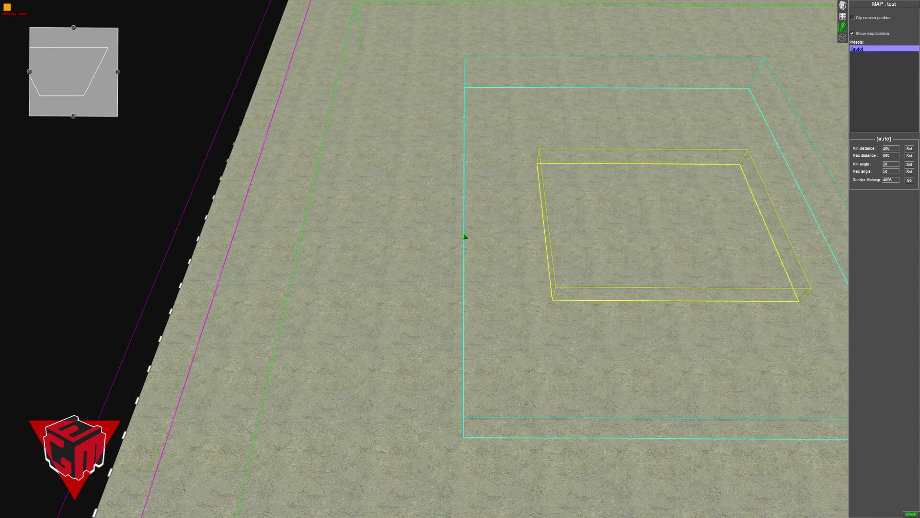
drag(465, 236, 482, 237)
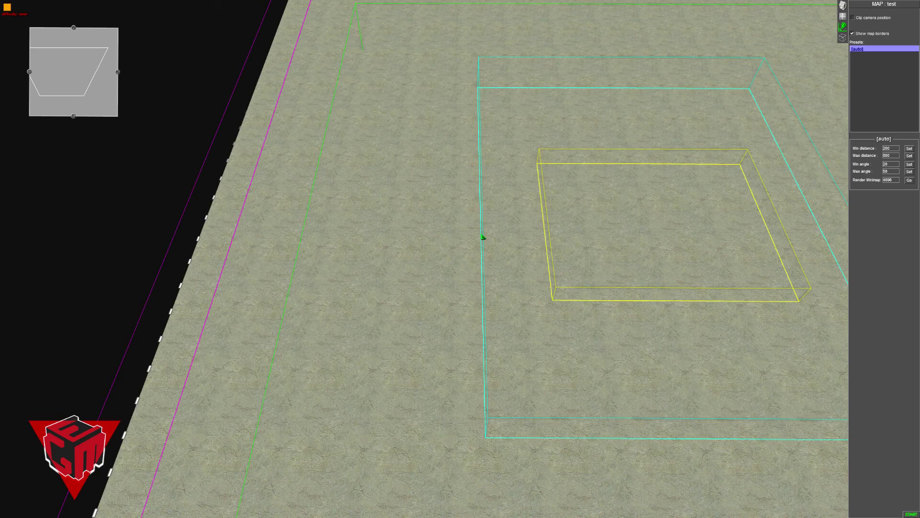
Move the left purple border inward from the map edge, toward the green border.
mouse_move(1, 318)
middle_drag(391, 265, 403, 253)
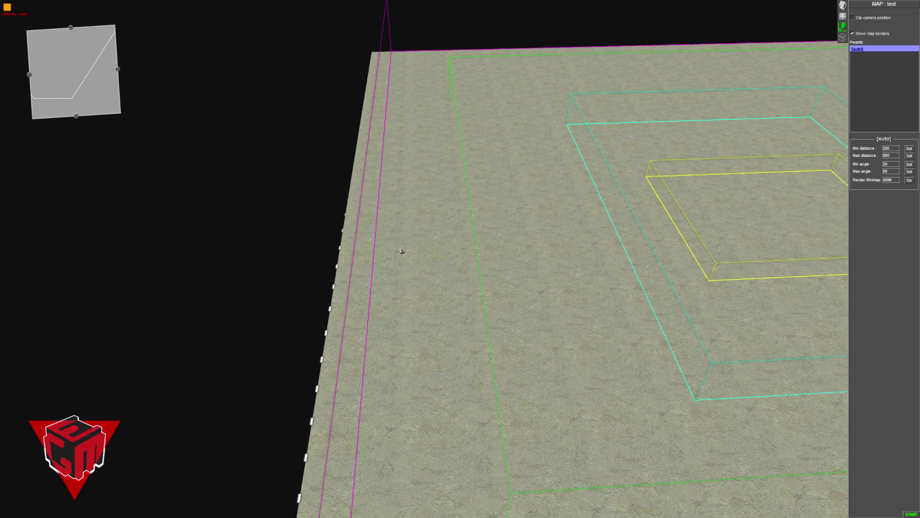
right_drag(403, 252, 515, 257)
scroll(476, 274, up, 1)
middle_drag(476, 273, 474, 298)
middle_drag(525, 275, 458, 300)
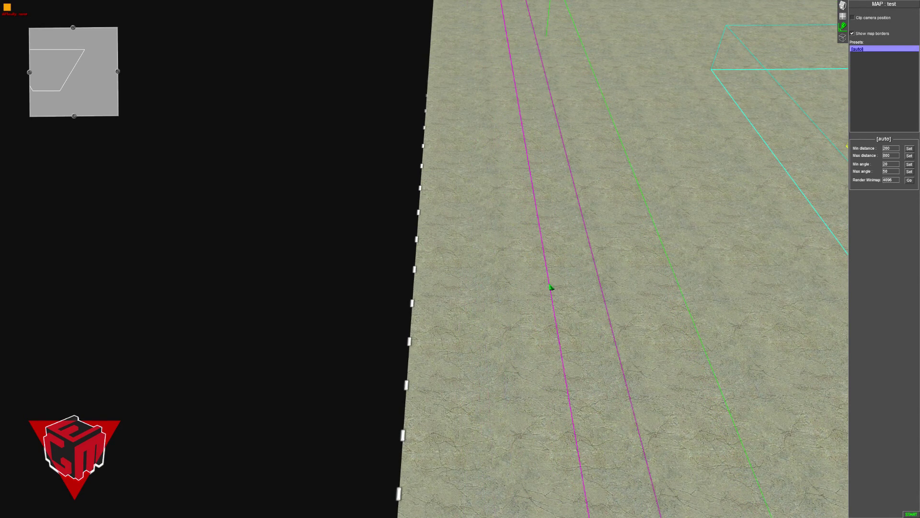
middle_drag(508, 292, 393, 309)
middle_drag(1, 363, 495, 301)
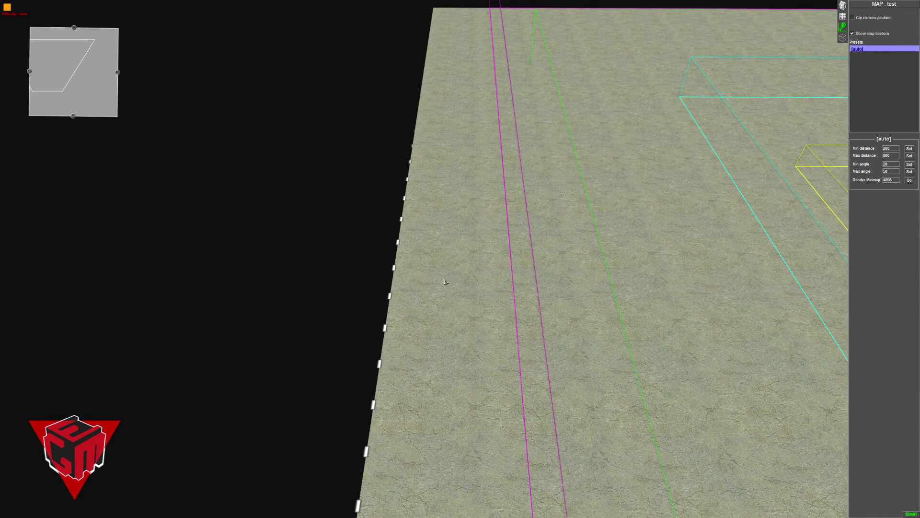
Move the left purple border inside the cyan one, just outside the yellow rectangle, and shift the yellow rectangle's left border slightly outward.
middle_drag(618, 283, 386, 286)
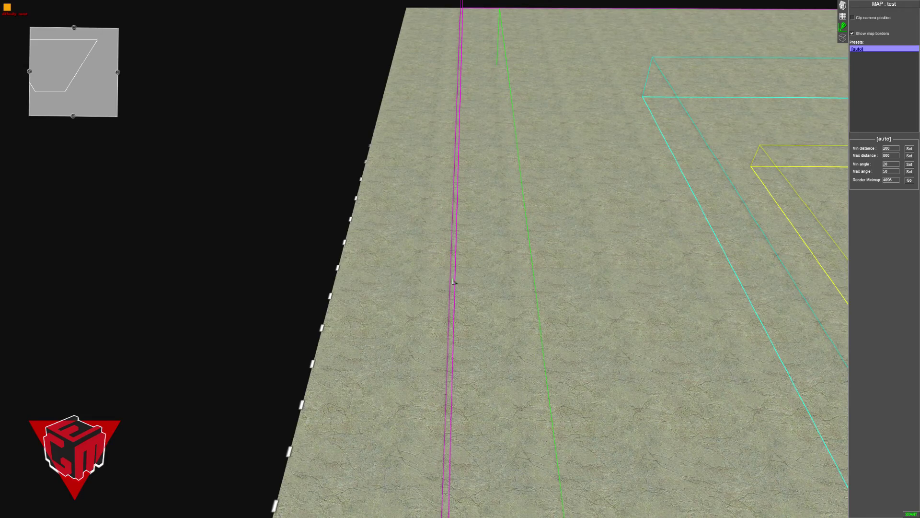
drag(453, 282, 513, 335)
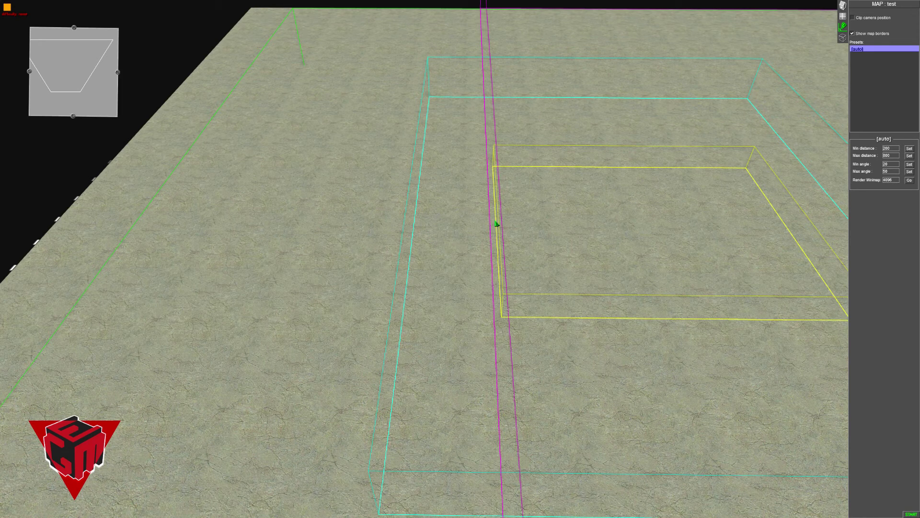
drag(494, 225, 490, 230)
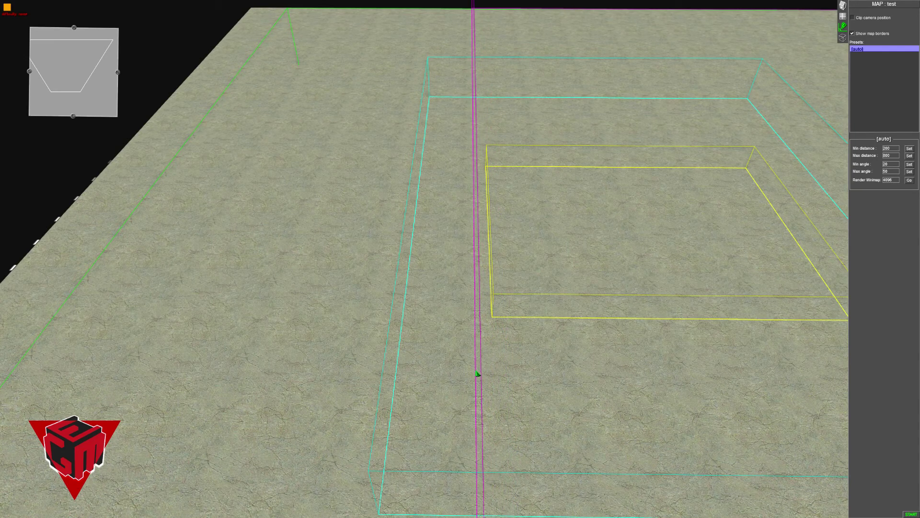
Examine the purple border between the cyan and yellow left borders from several angles.
scroll(480, 338, down, 2)
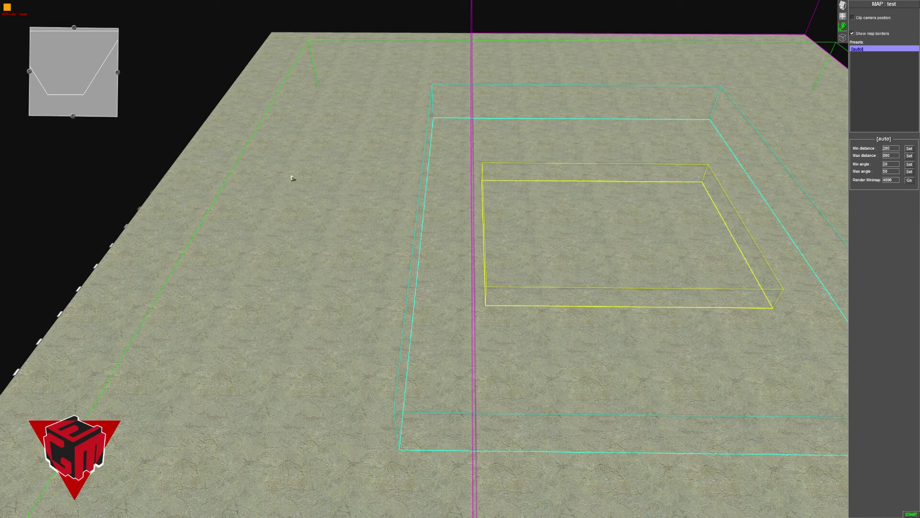
key(Left)
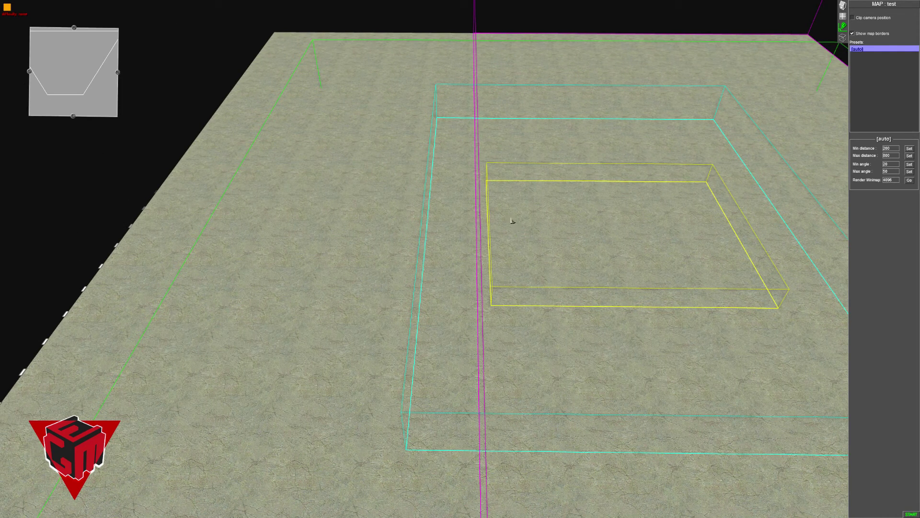
key(Right)
middle_drag(641, 238, 606, 220)
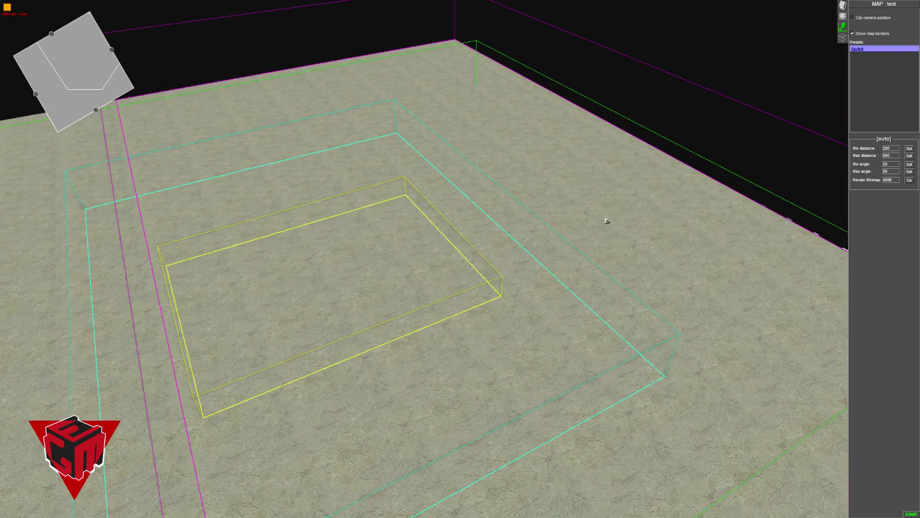
key(Left)
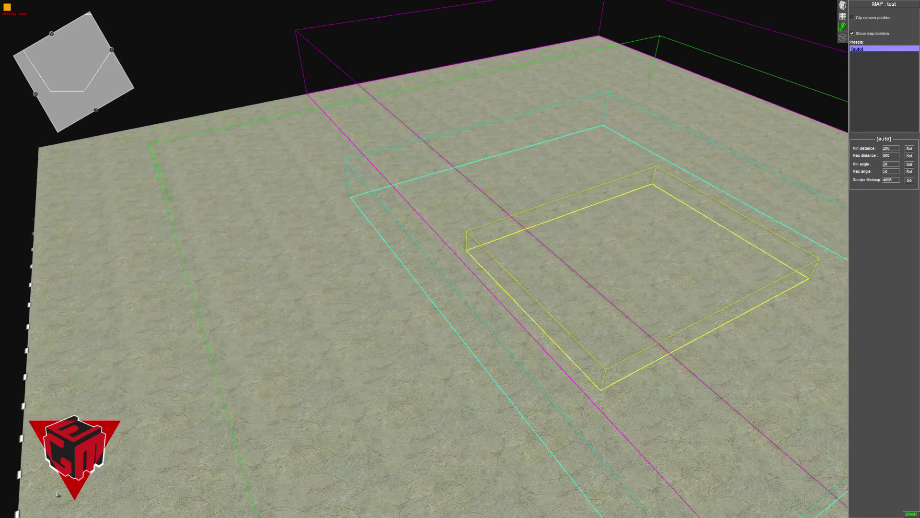
middle_drag(59, 494, 440, 371)
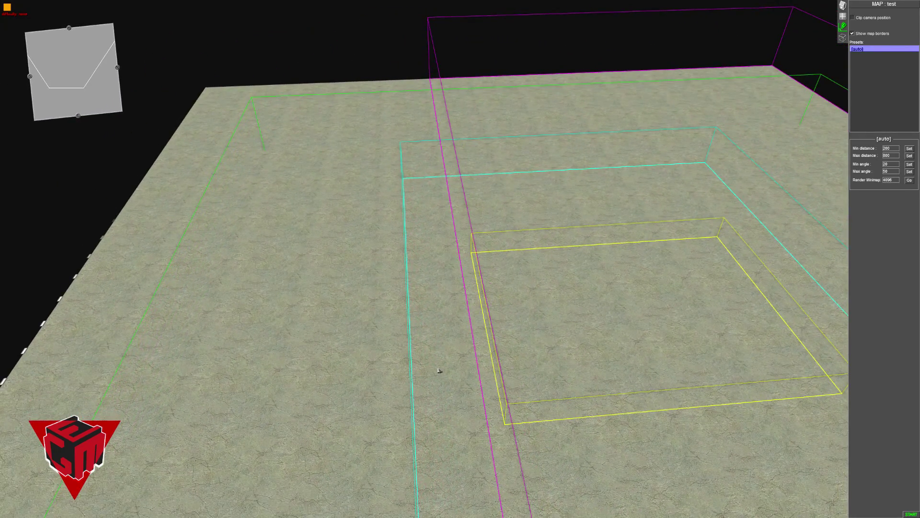
key(Down)
middle_drag(505, 402, 493, 402)
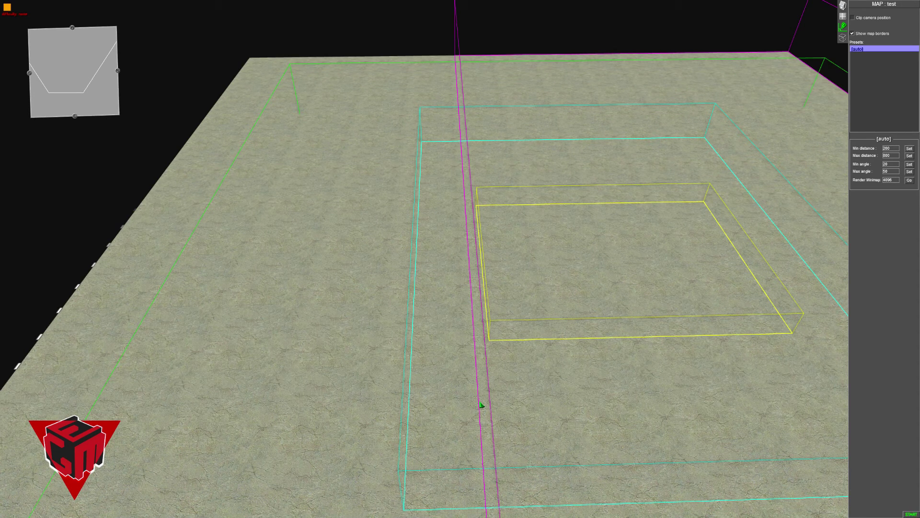
Move the left purple border back out to the edge of the map.
drag(481, 404, 392, 451)
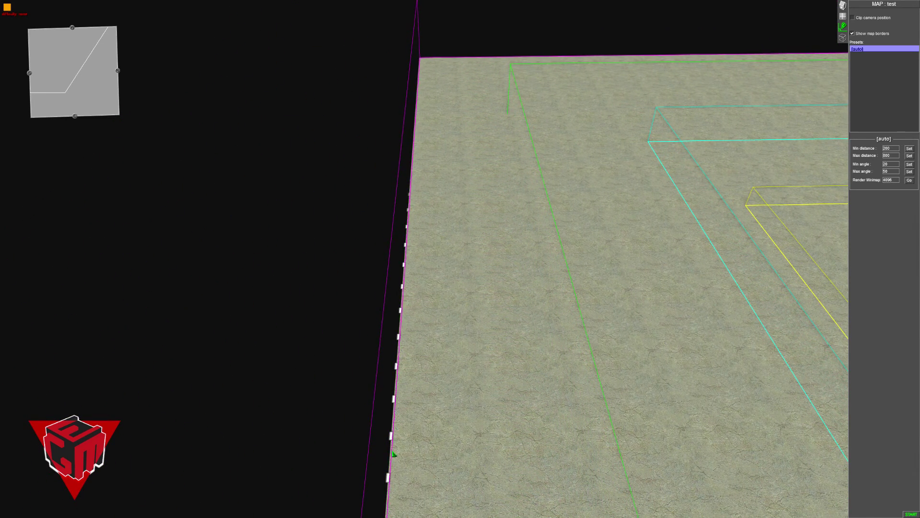
scroll(393, 454, down, 3)
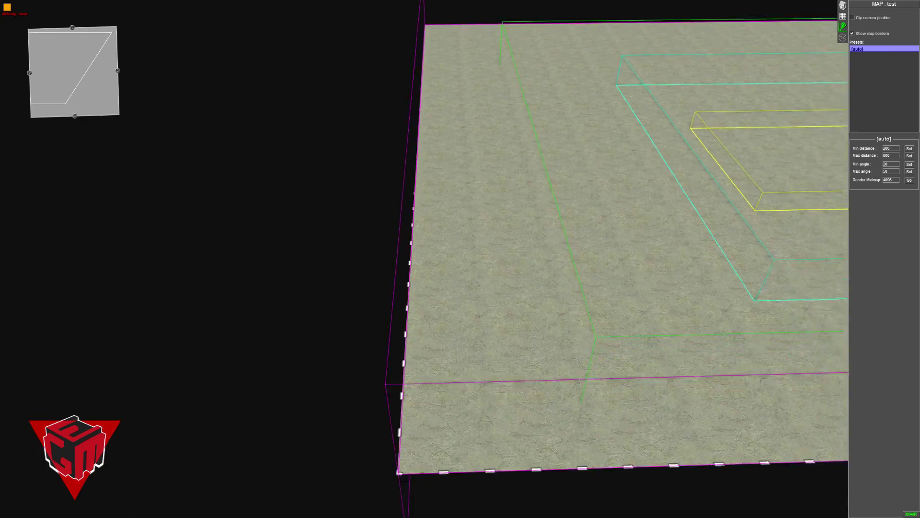
middle_drag(393, 454, 402, 363)
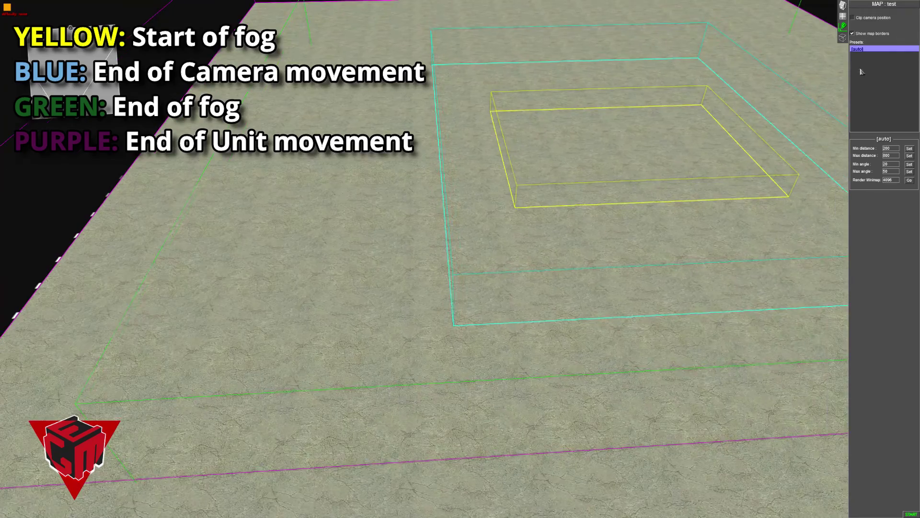
Examine the spacing of the yellow, cyan, green and purple borders along the map's left side from several viewpoints.
middle_drag(551, 273, 428, 222)
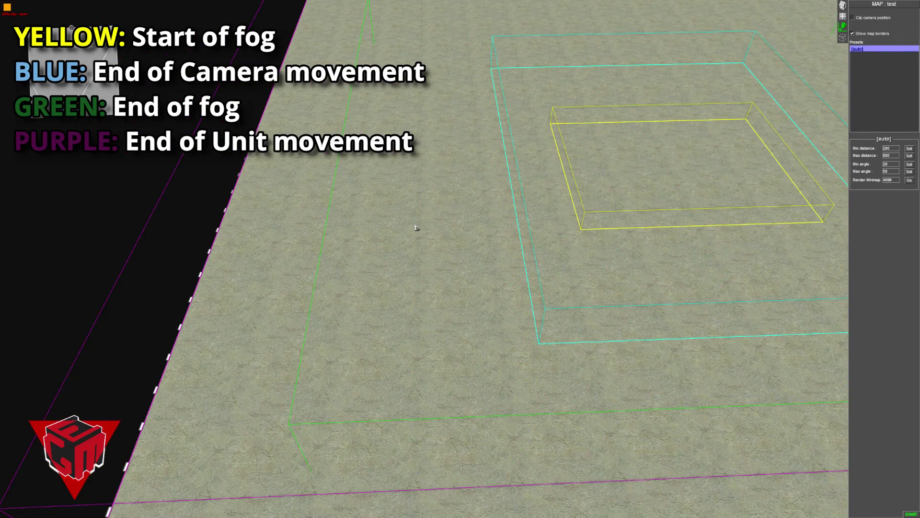
mouse_move(1, 293)
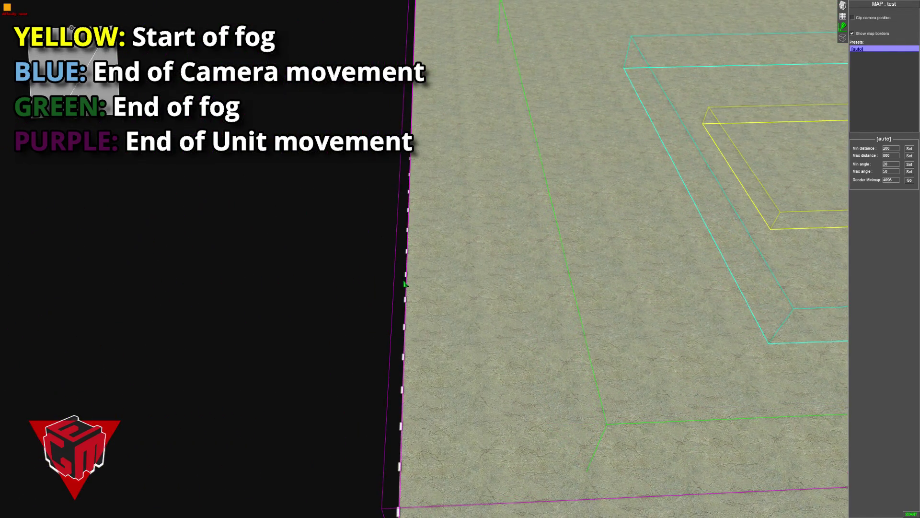
middle_drag(404, 284, 394, 300)
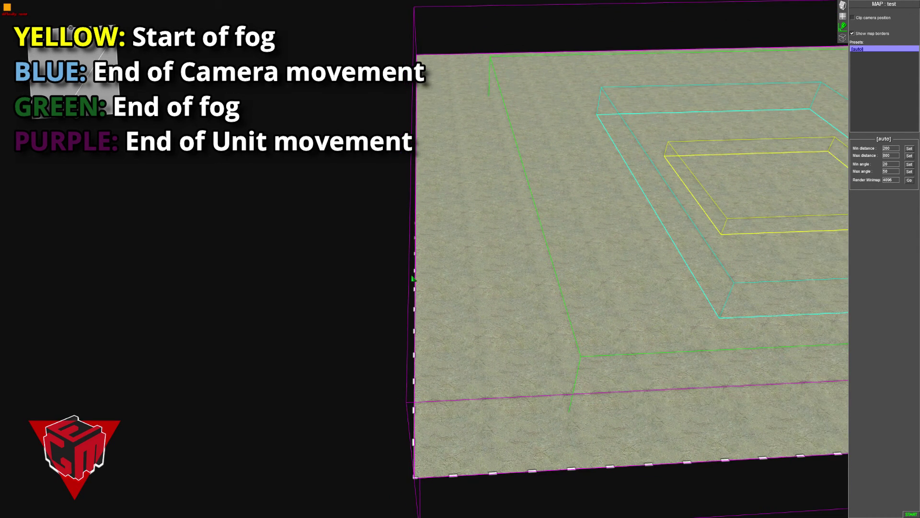
middle_drag(670, 202, 513, 215)
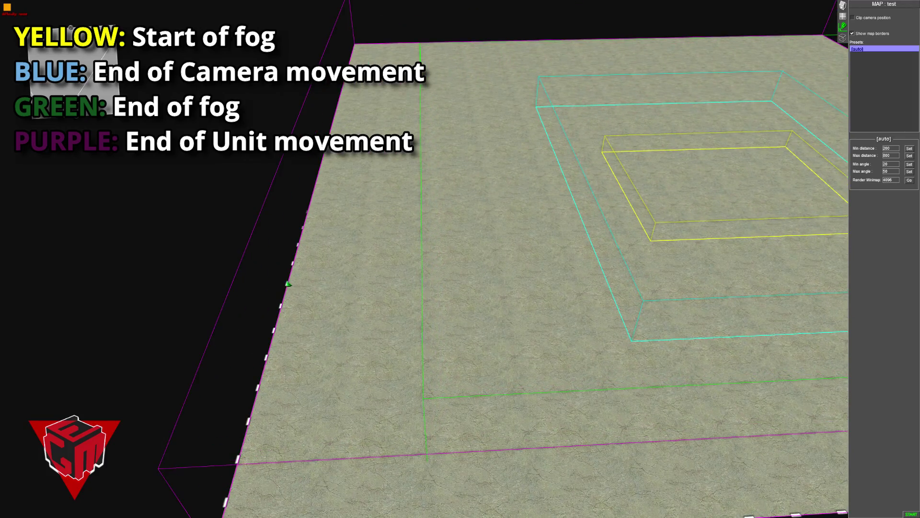
middle_drag(294, 277, 593, 304)
scroll(609, 302, up, 2)
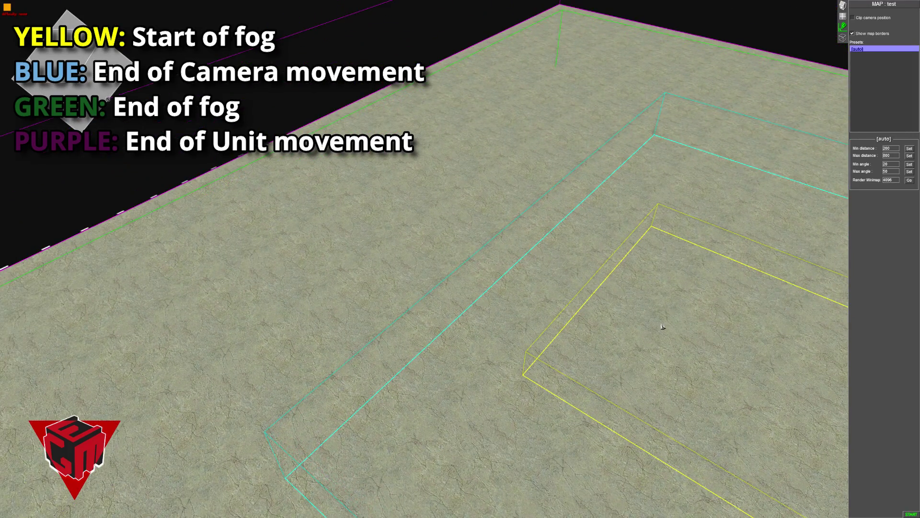
middle_drag(661, 326, 626, 385)
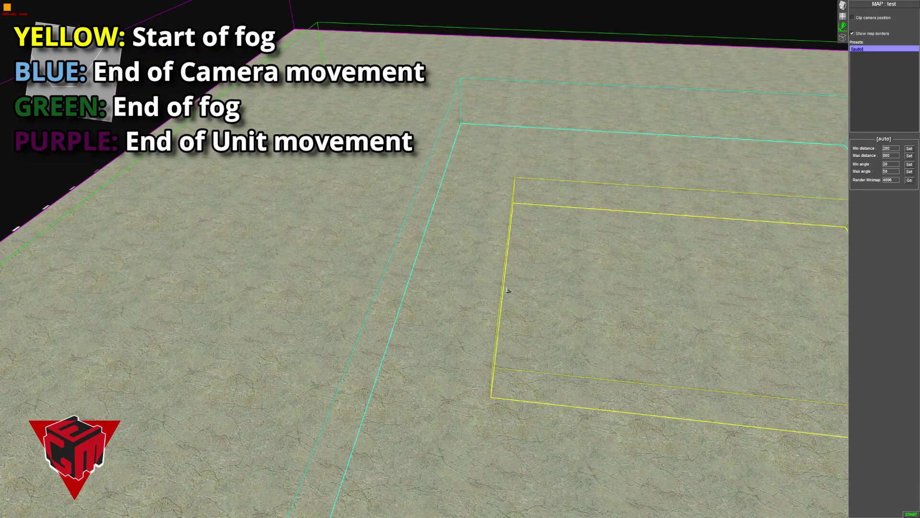
mouse_move(6, 242)
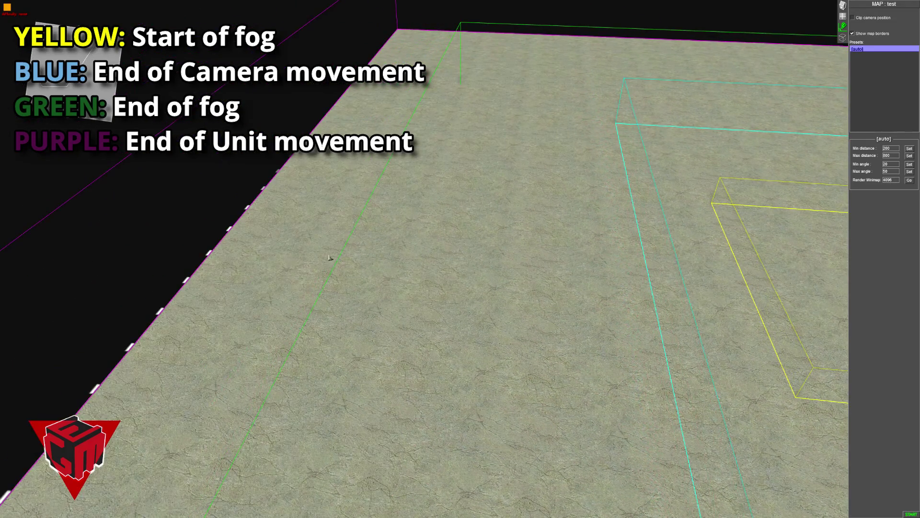
Move the left purple border inward so that it runs between the cyan and yellow rectangles' left sides.
scroll(272, 259, down, 2)
middle_drag(272, 260, 286, 281)
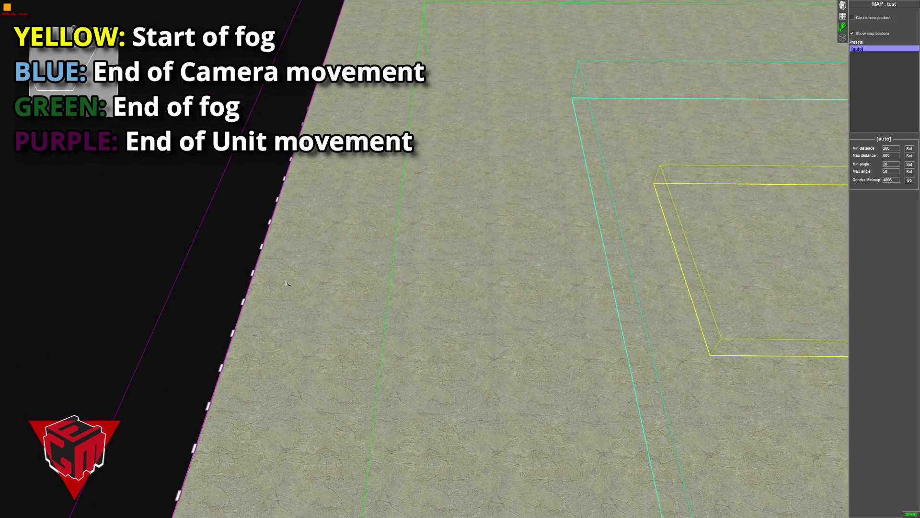
scroll(287, 281, down, 2)
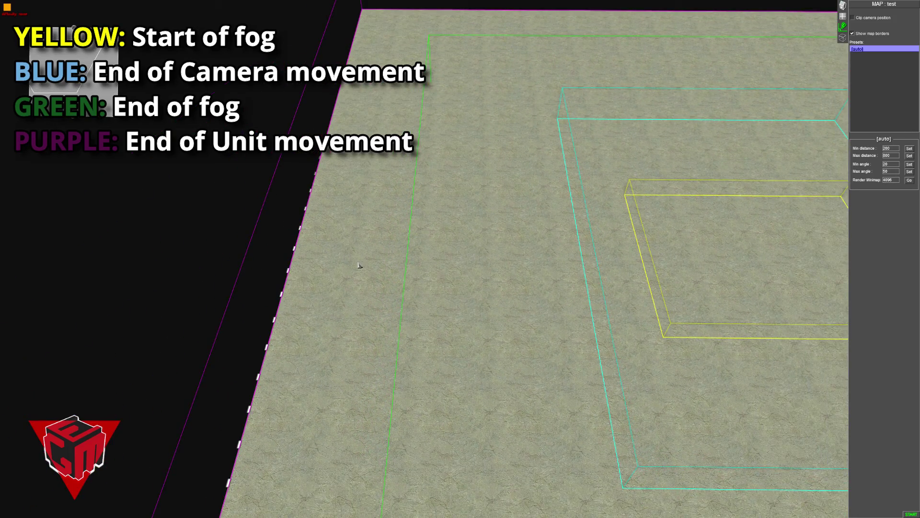
mouse_move(3, 314)
middle_drag(271, 307, 294, 316)
drag(335, 305, 483, 291)
key(Right)
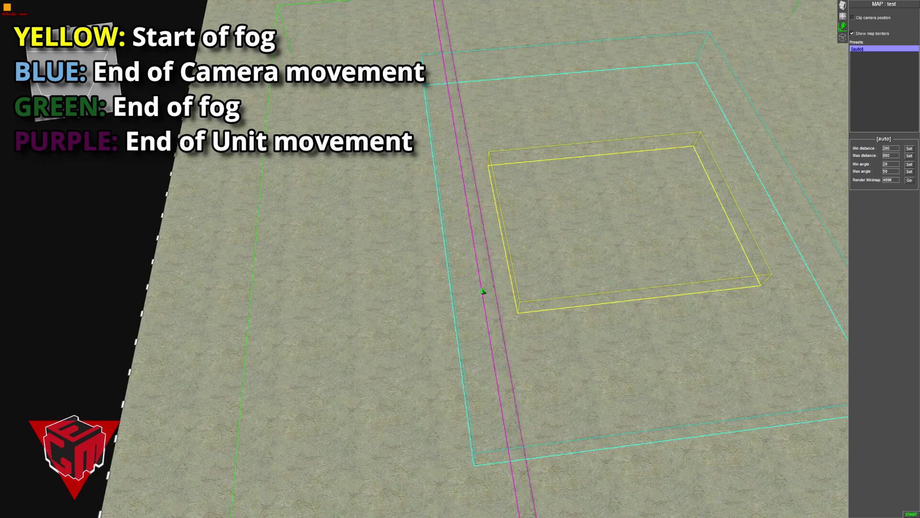
middle_drag(483, 290, 417, 253)
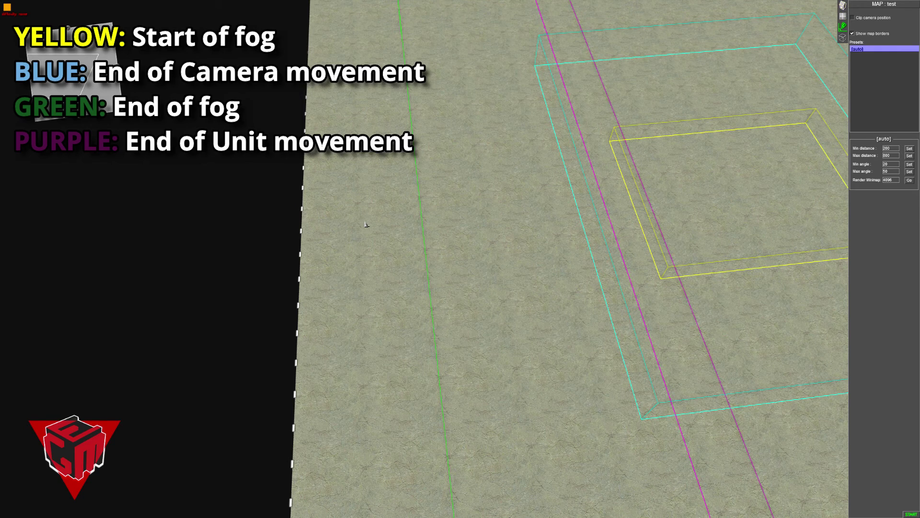
Place the achilles from the vehicle tank_medium category just outside the left green border and turn it to face the yellow rectangle.
click(842, 5)
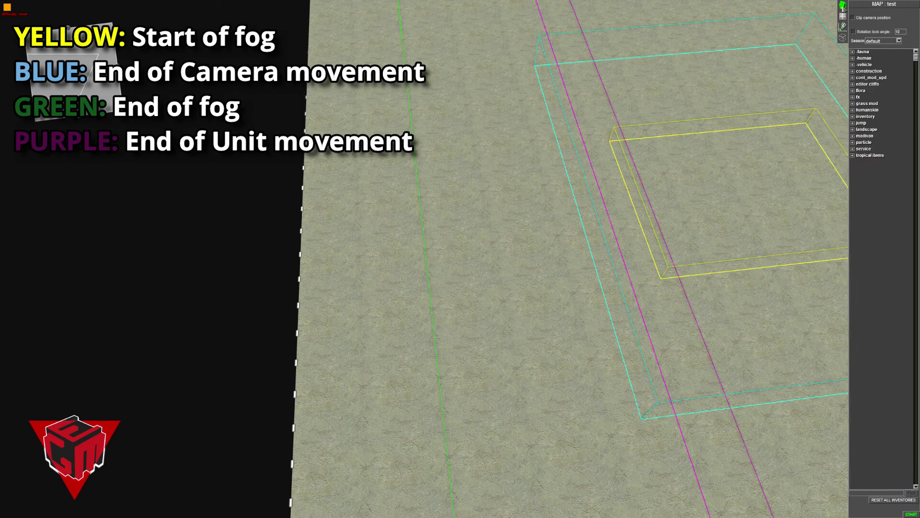
double_click(865, 64)
double_click(876, 130)
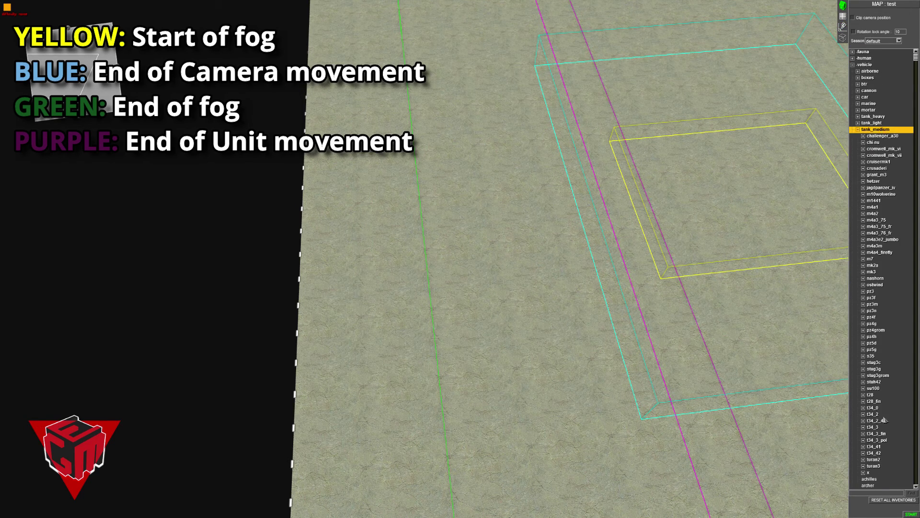
scroll(884, 448, down, 2)
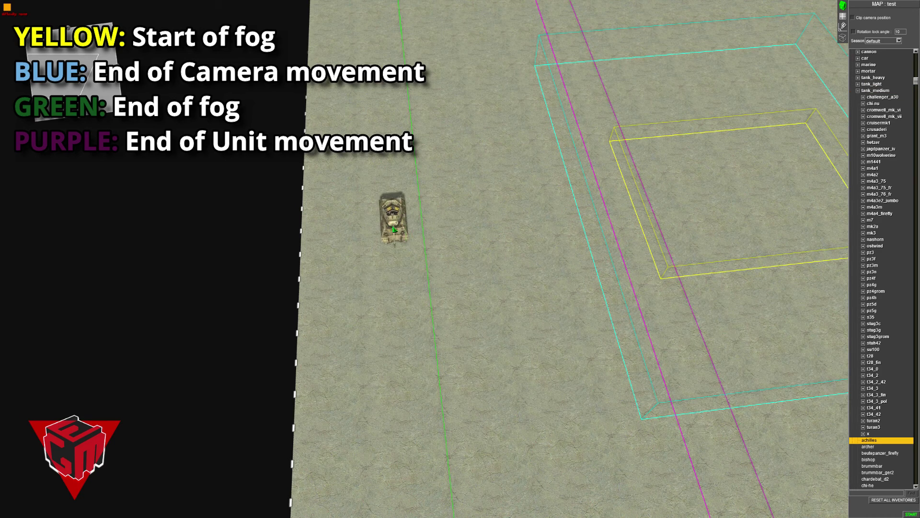
click(392, 220)
drag(392, 222, 475, 191)
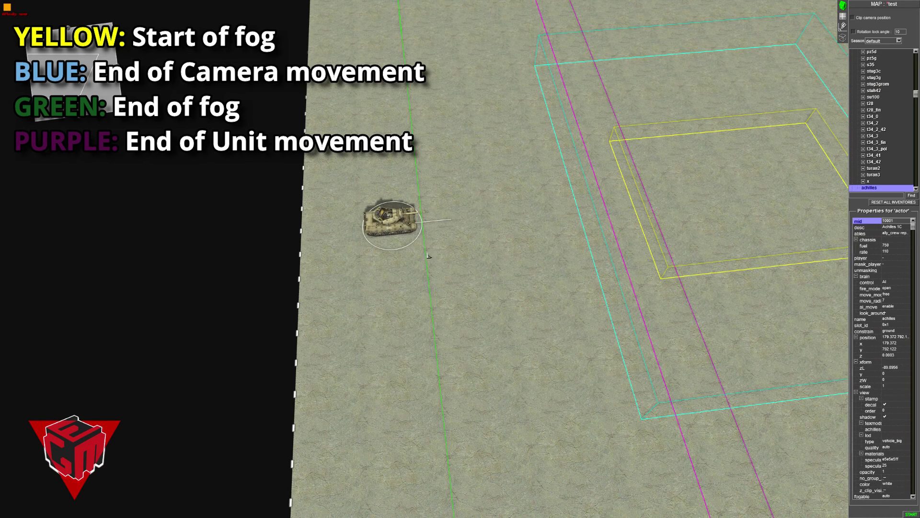
Shift the tank slightly beside the left green border and fine-tune its heading toward the yellow rectangle.
middle_drag(430, 254, 465, 267)
click(465, 267)
click(406, 231)
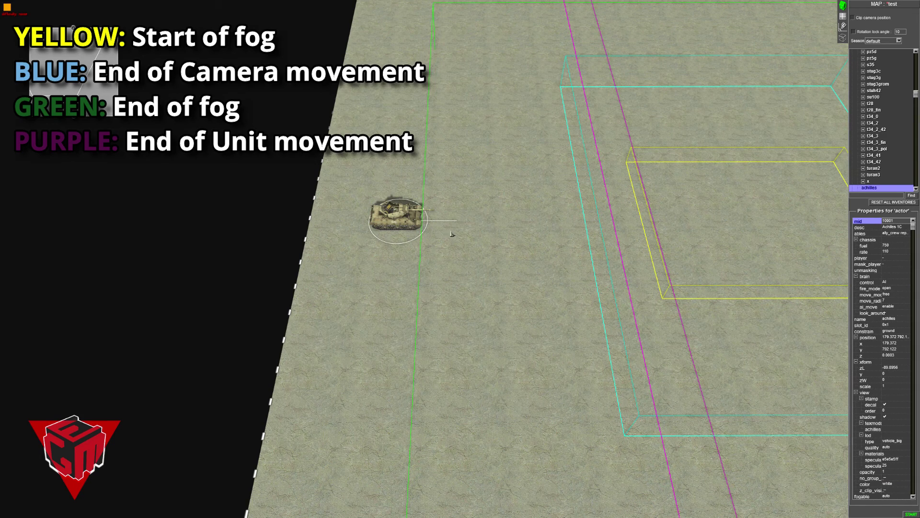
drag(450, 230, 449, 232)
middle_drag(383, 262, 402, 262)
mouse_move(393, 248)
mouse_down()
mouse_move(423, 244)
mouse_move(389, 252)
mouse_up()
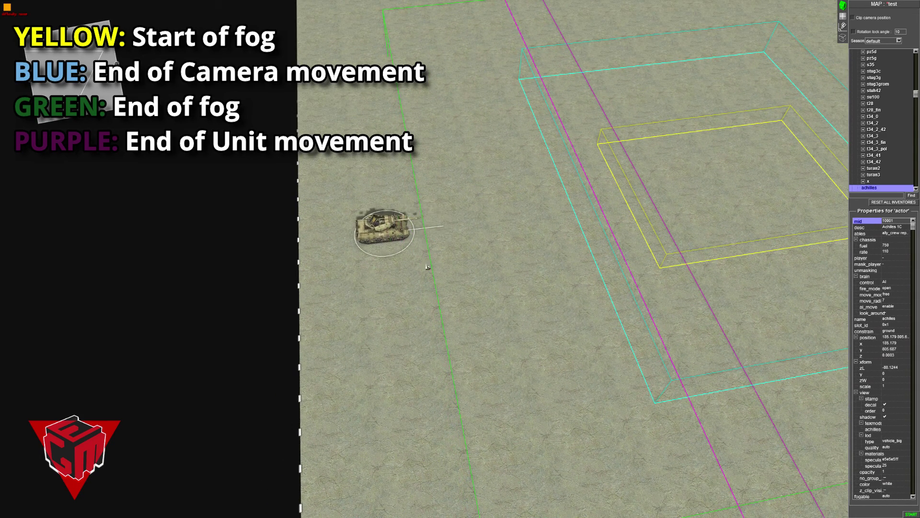
click(446, 250)
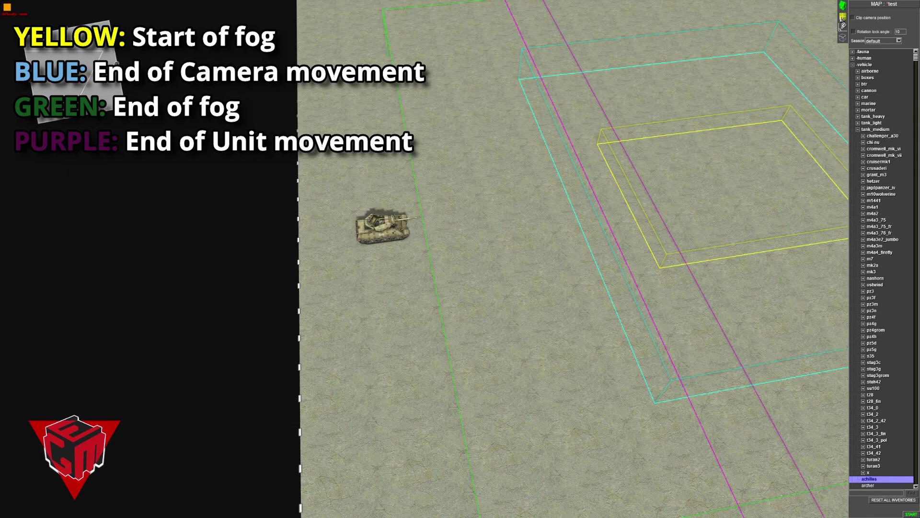
middle_drag(534, 211, 721, 97)
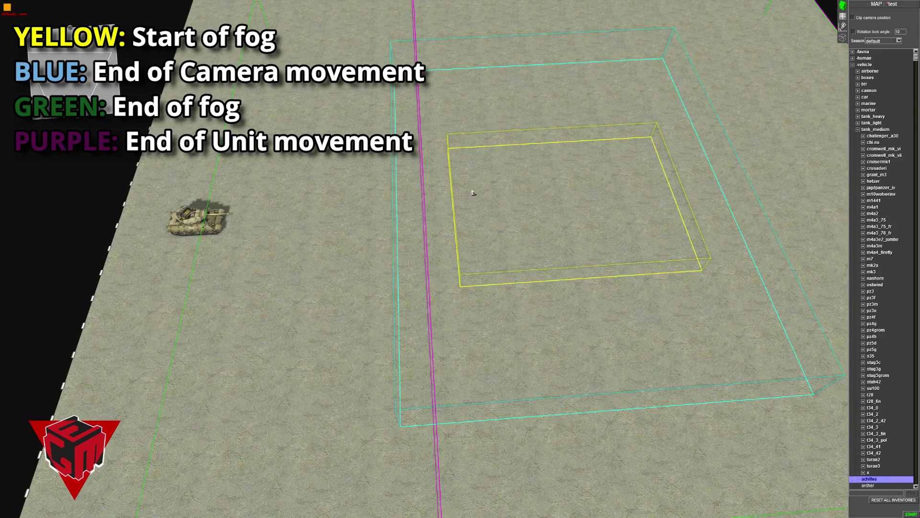
drag(472, 192, 506, 220)
drag(252, 211, 305, 244)
click(363, 221)
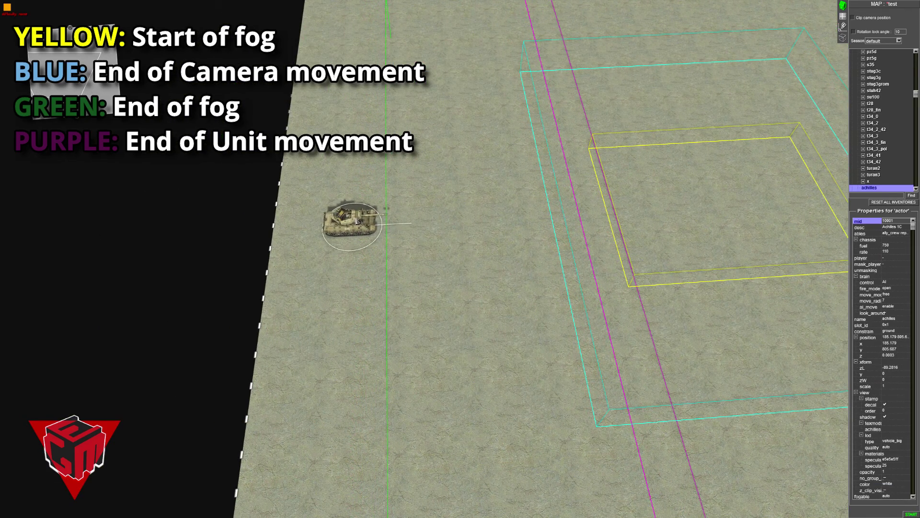
Move the left purple border back outward to the edge of the map terrain.
key(Right)
key(F3)
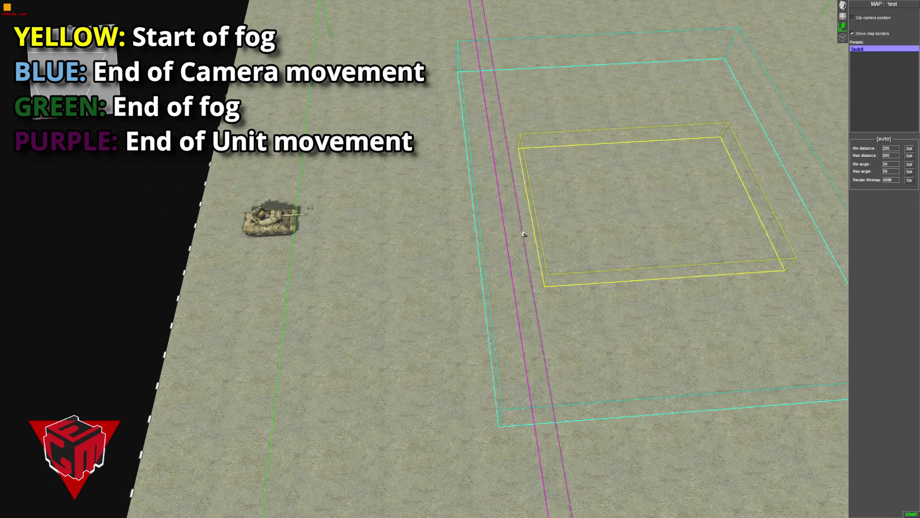
drag(509, 242, 490, 288)
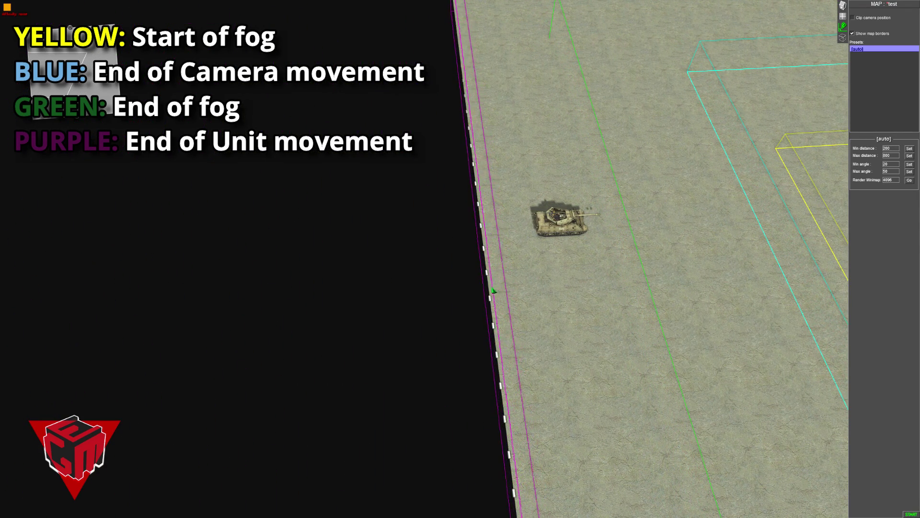
key(Right)
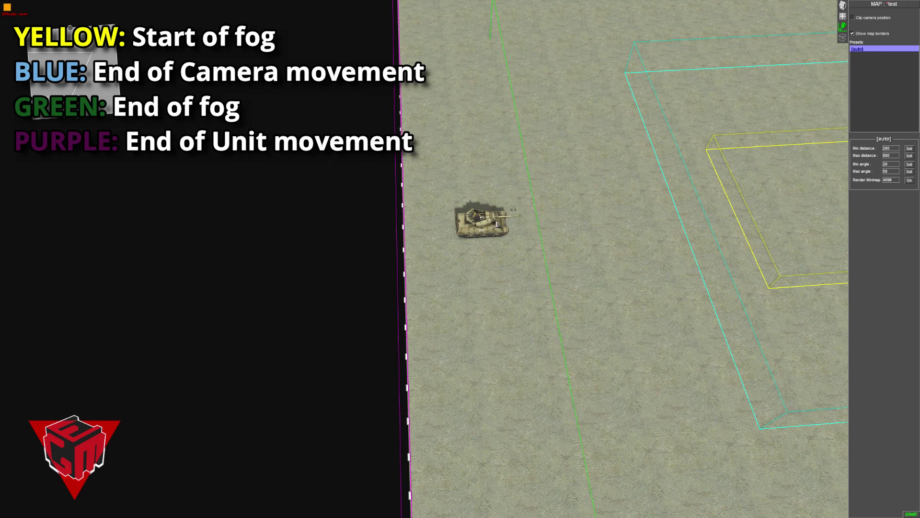
Move the tank inward across the borders toward the yellow rectangle and back to the left green border.
middle_drag(481, 244, 837, 17)
click(842, 6)
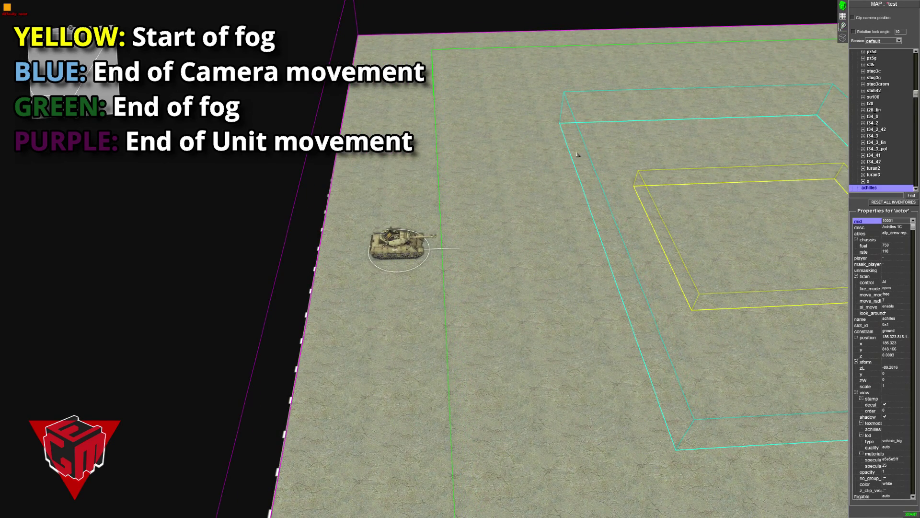
drag(389, 261, 683, 250)
key(Right)
middle_drag(628, 216, 547, 243)
drag(546, 243, 241, 245)
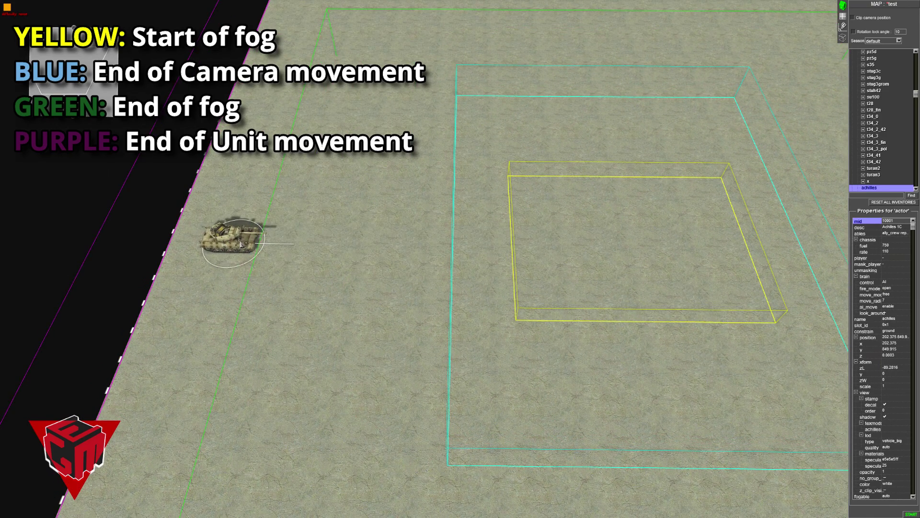
Delete the achilles tank from the map.
key(Left)
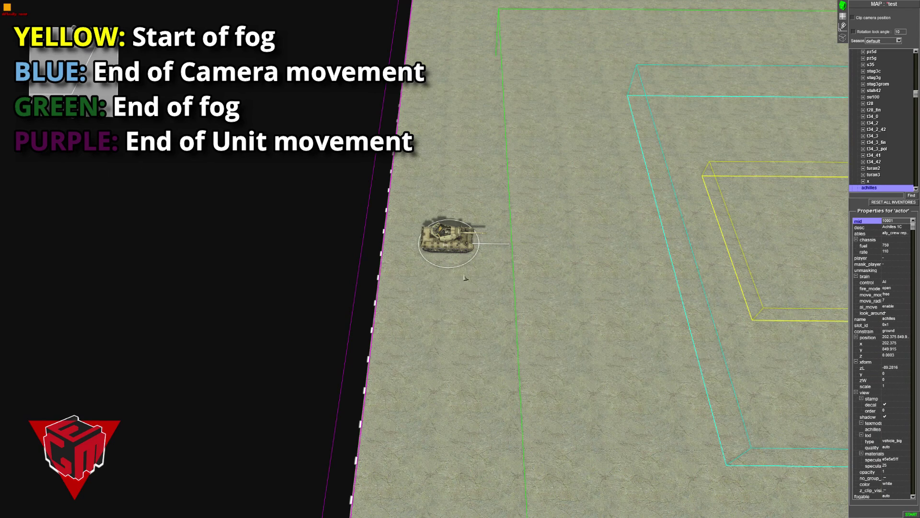
middle_drag(464, 276, 450, 253)
key(Delete)
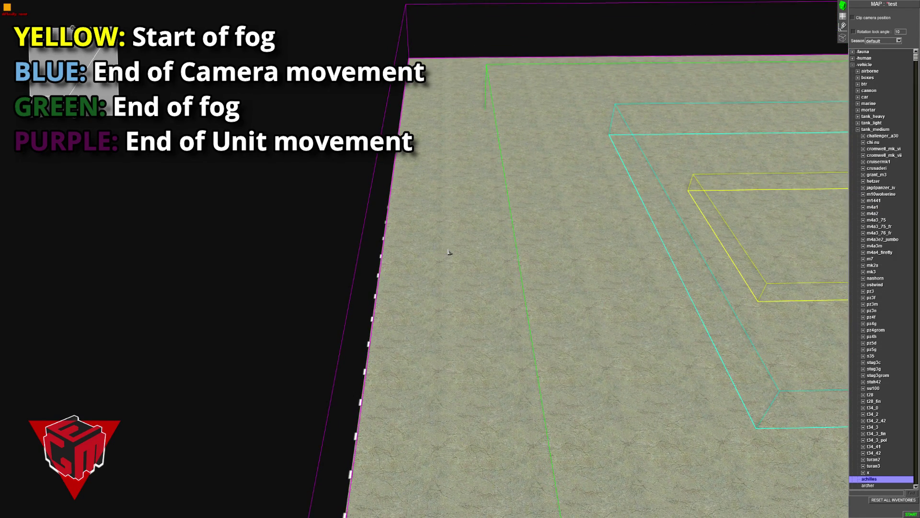
Add a map border preset named "new".
key(Right)
click(843, 26)
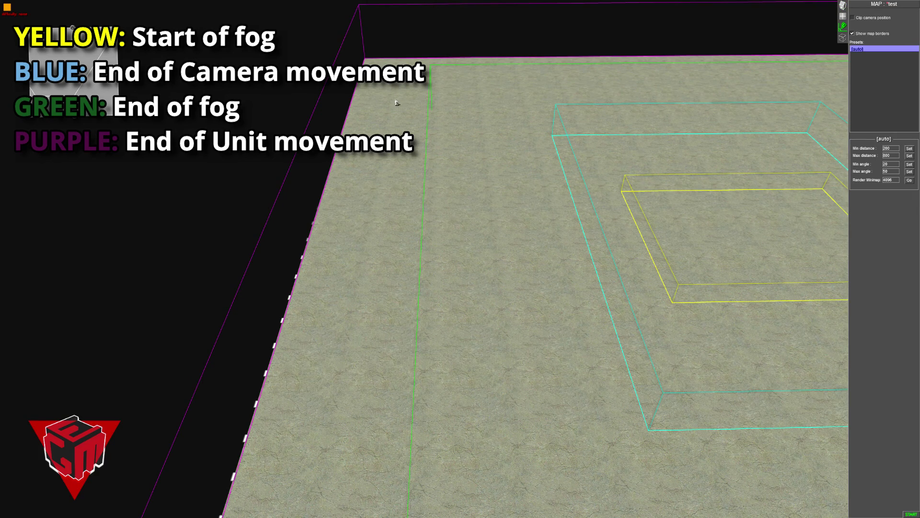
mouse_move(919, 72)
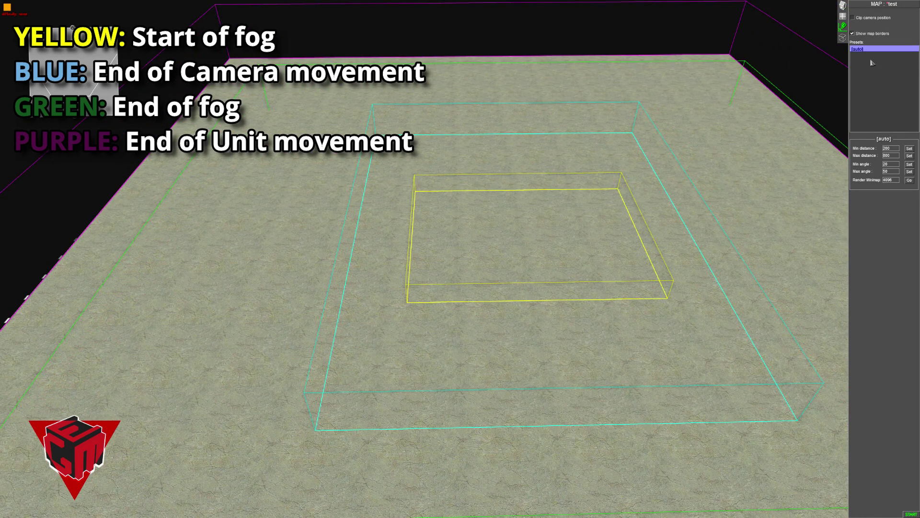
right_click(870, 63)
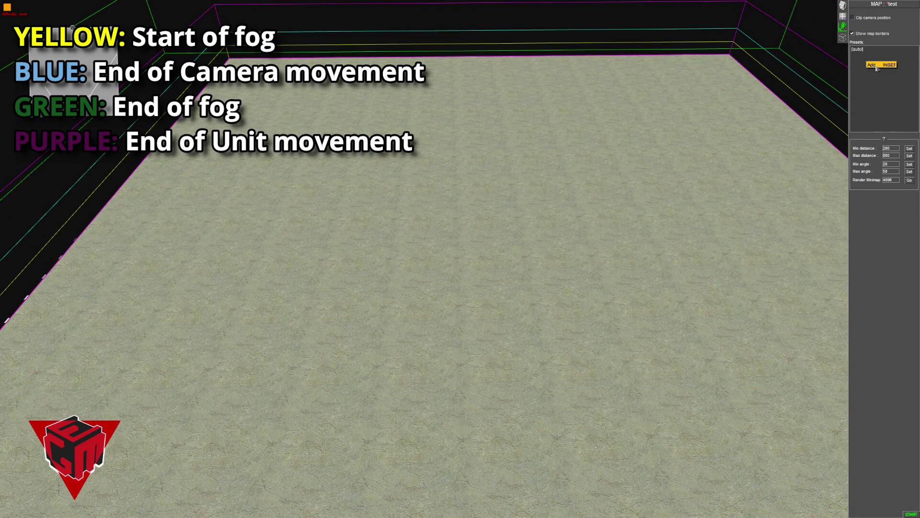
click(876, 66)
text(ne)
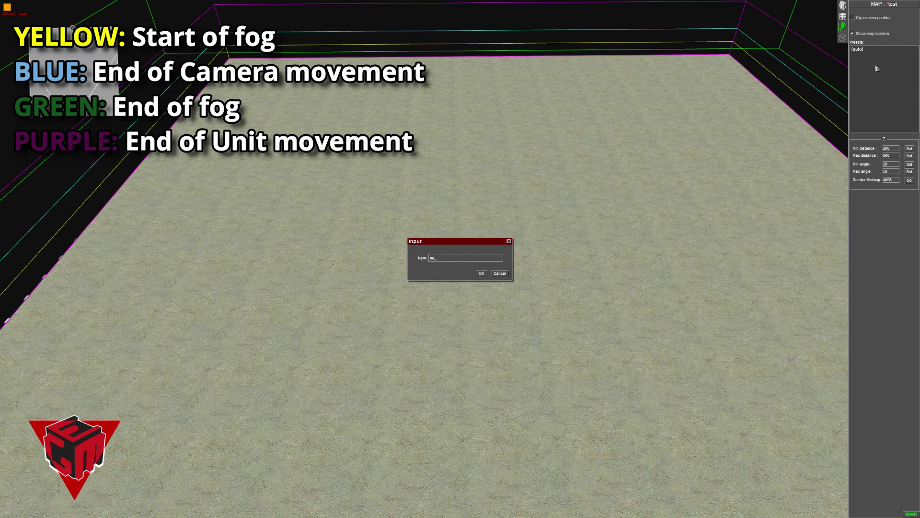
text(w)
key(Return)
mouse_move(2, 135)
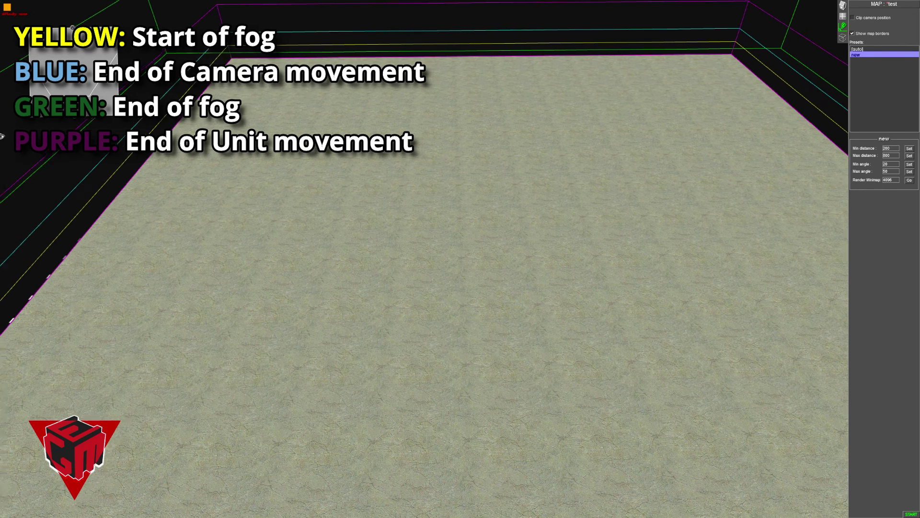
Compare the borders of the [auto] and "new" presets along the map's left edge, ending on "new".
middle_drag(421, 195, 421, 214)
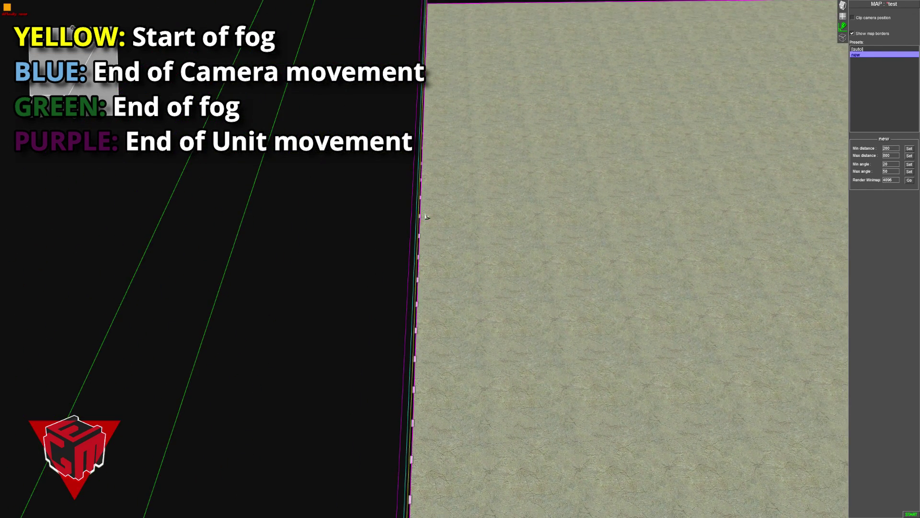
click(868, 49)
click(852, 55)
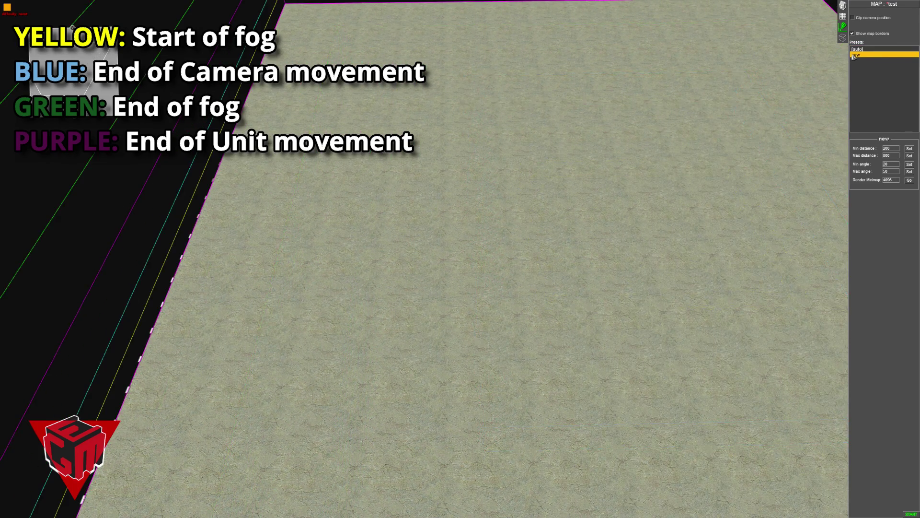
Move the left cyan, yellow and green borders onto the map, with yellow innermost, cyan outside it and green near the edge.
drag(382, 265, 590, 256)
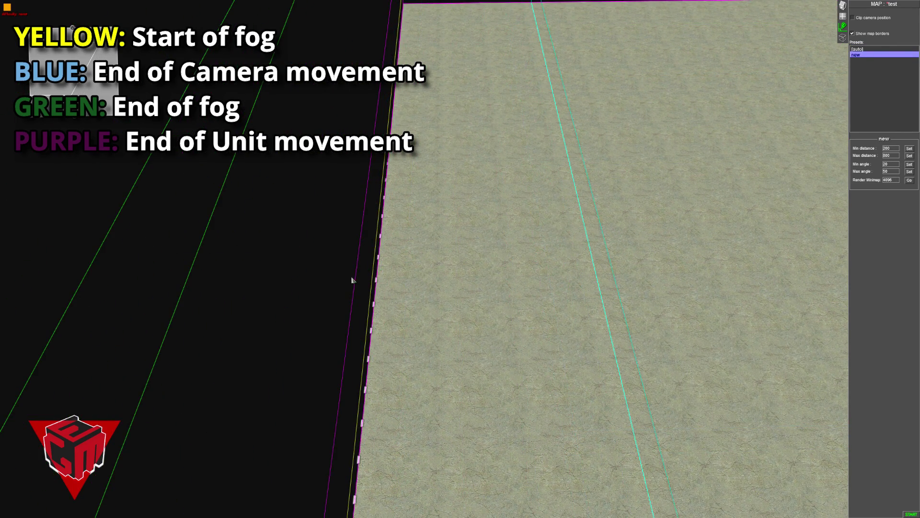
drag(381, 273, 602, 267)
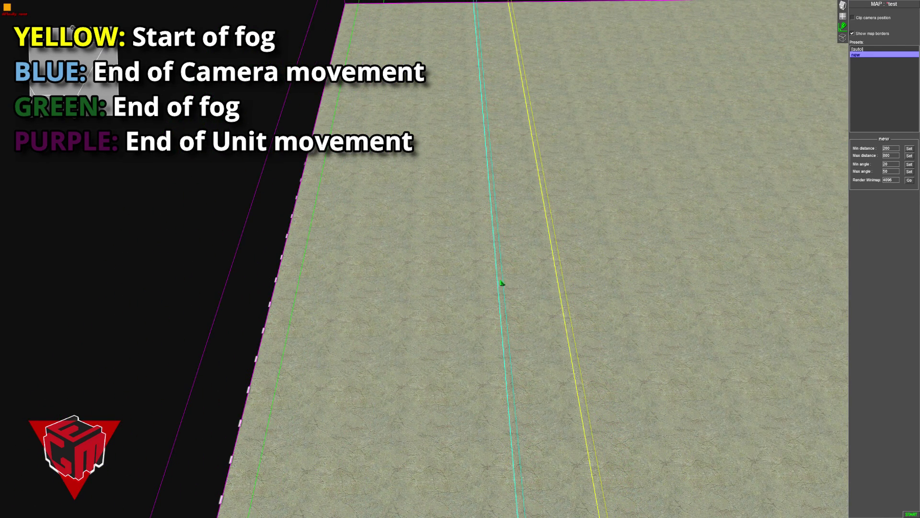
mouse_move(1, 302)
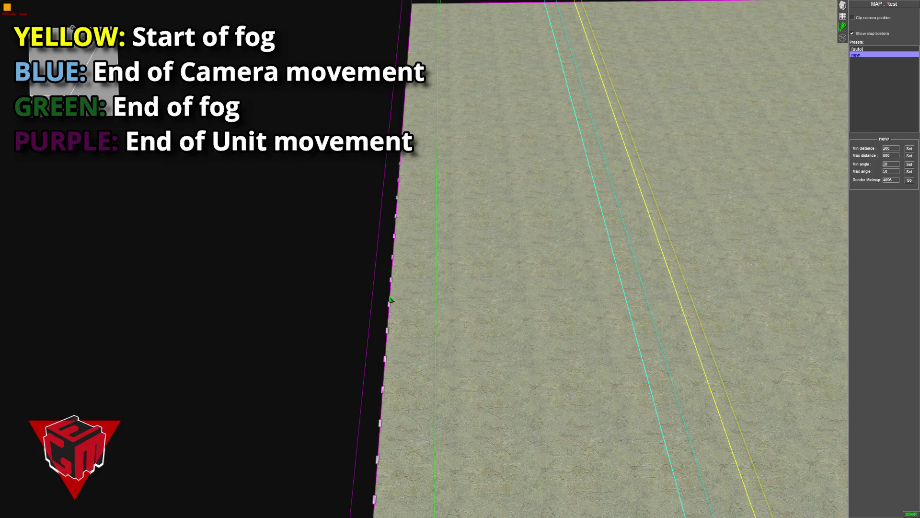